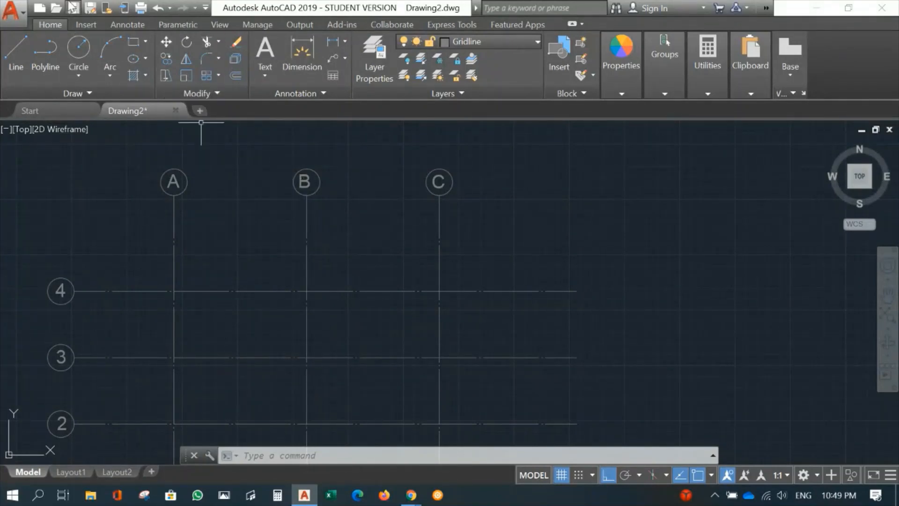
Add a linear dimension between gridlines A and B at gridline 4, placing its line just below the grid bubbles
click(127, 25)
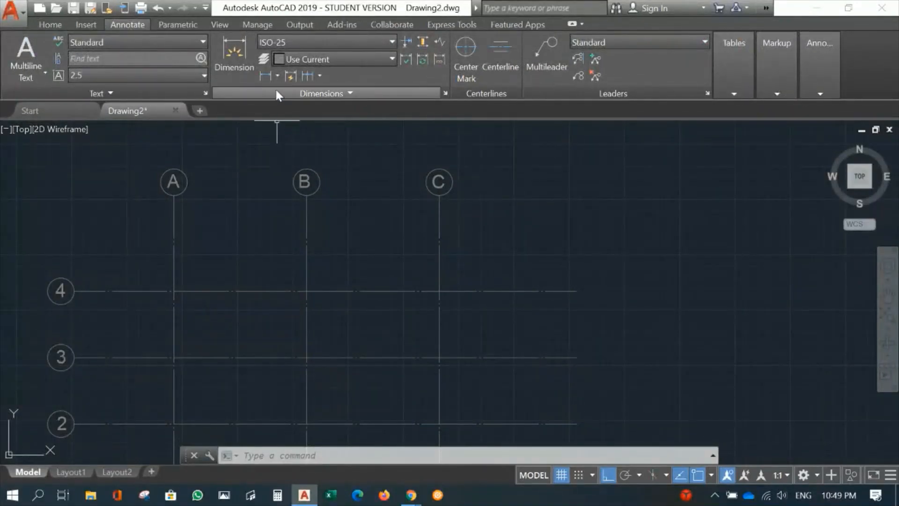
click(276, 76)
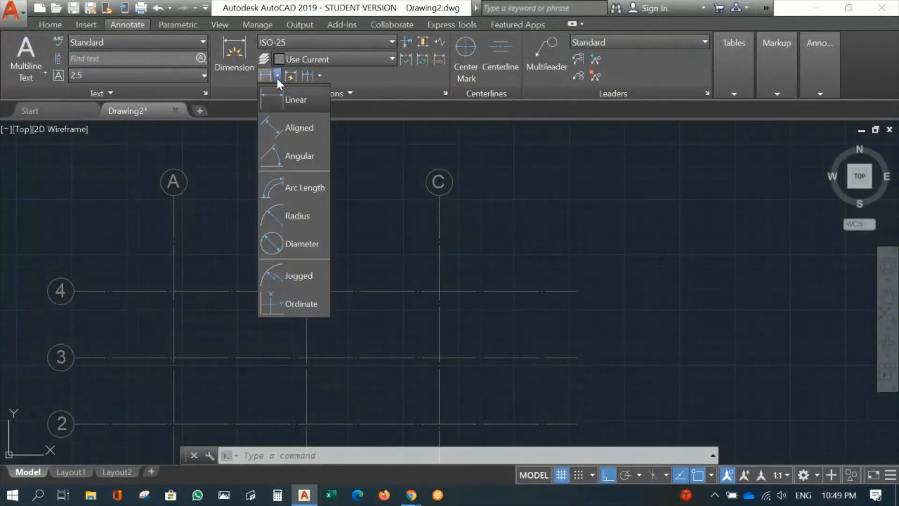
click(292, 102)
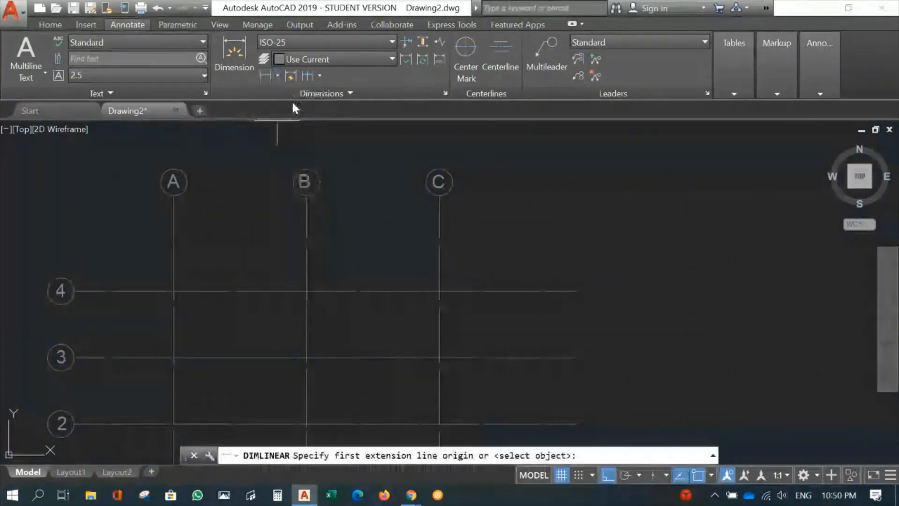
click(174, 291)
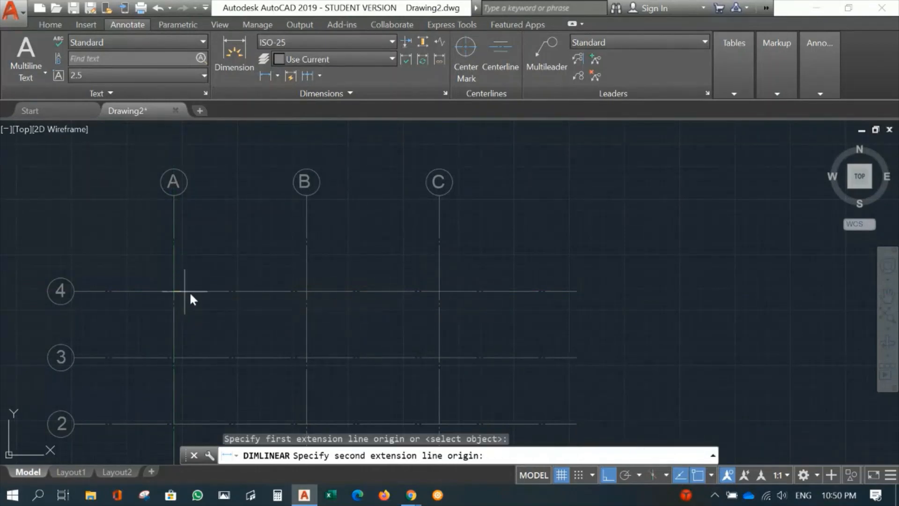
click(305, 290)
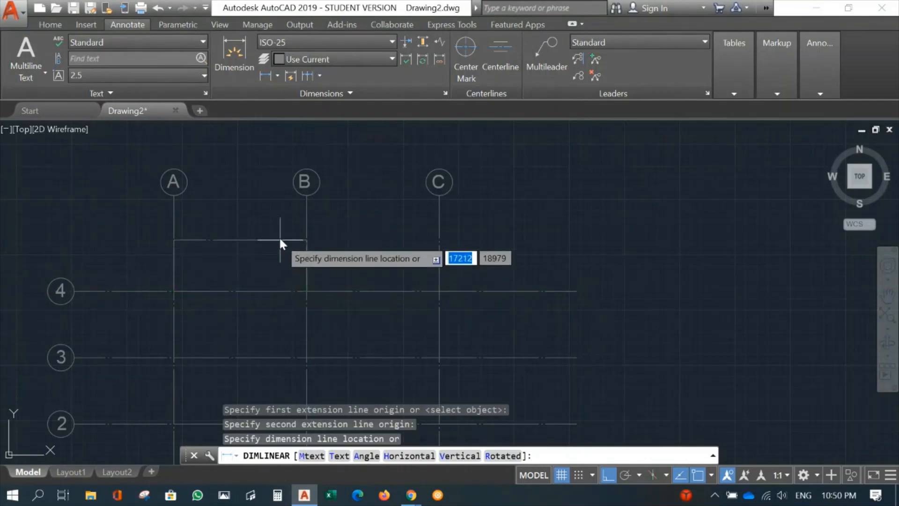
click(274, 212)
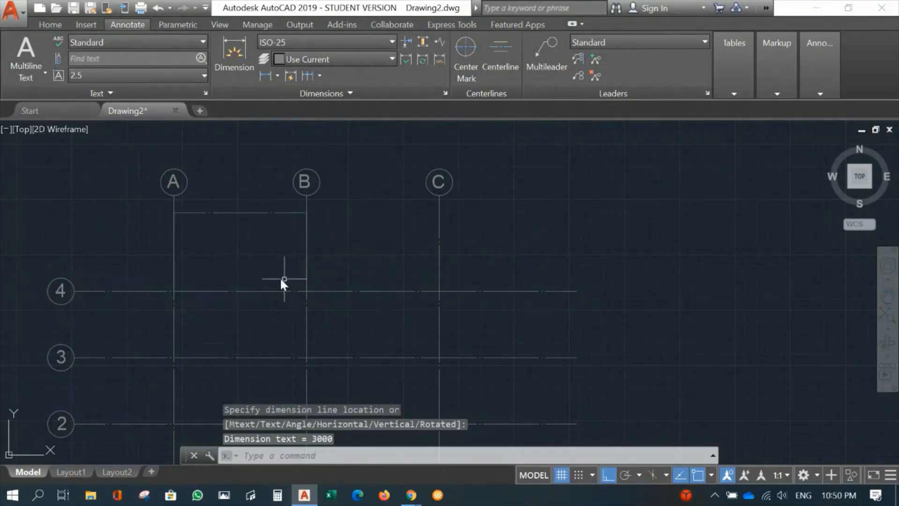
Move the dimension between gridlines A and B to the Dimension layer and make Dimension the current layer
mouse_move(266, 259)
middle_down()
mouse_move(291, 265)
mouse_move(303, 297)
mouse_move(321, 306)
middle_up()
scroll(305, 277, up, 2)
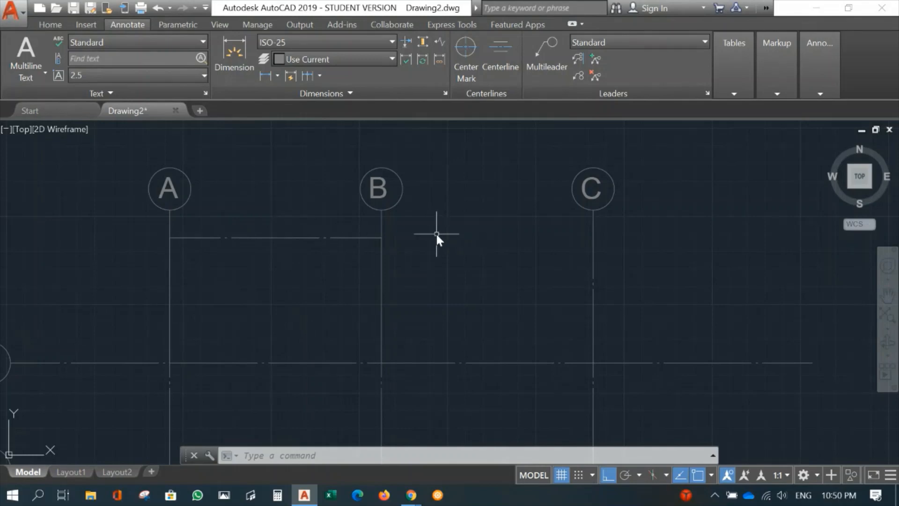
click(50, 25)
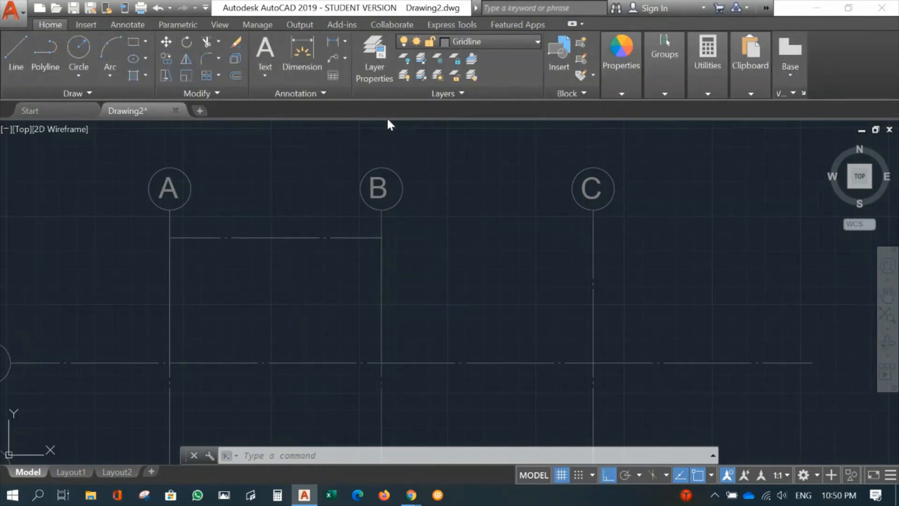
click(285, 238)
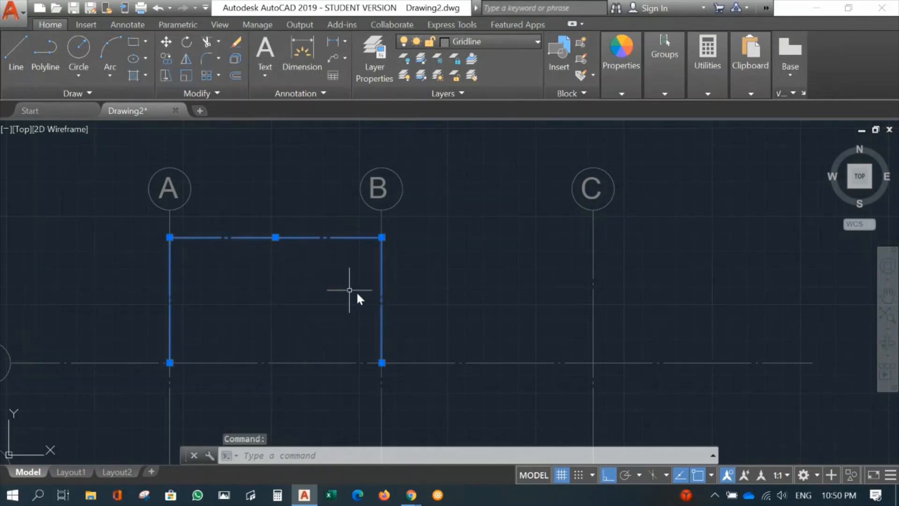
click(535, 41)
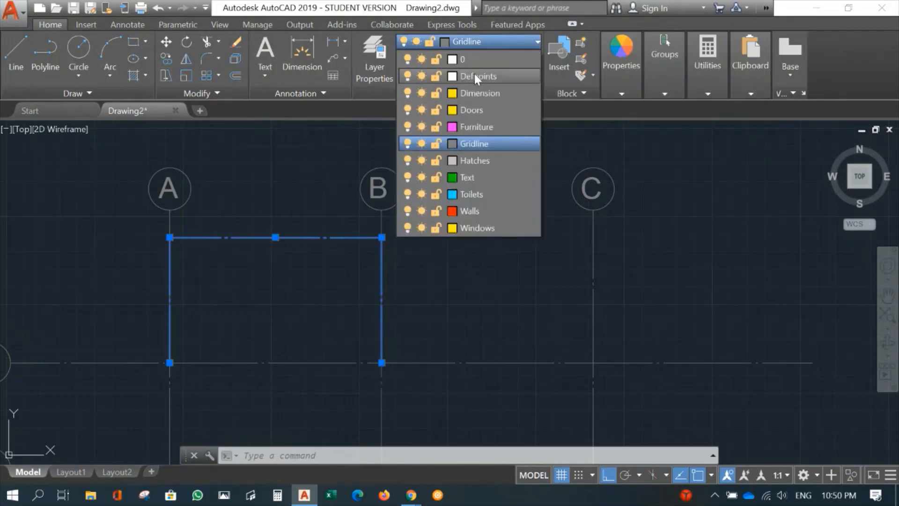
click(468, 93)
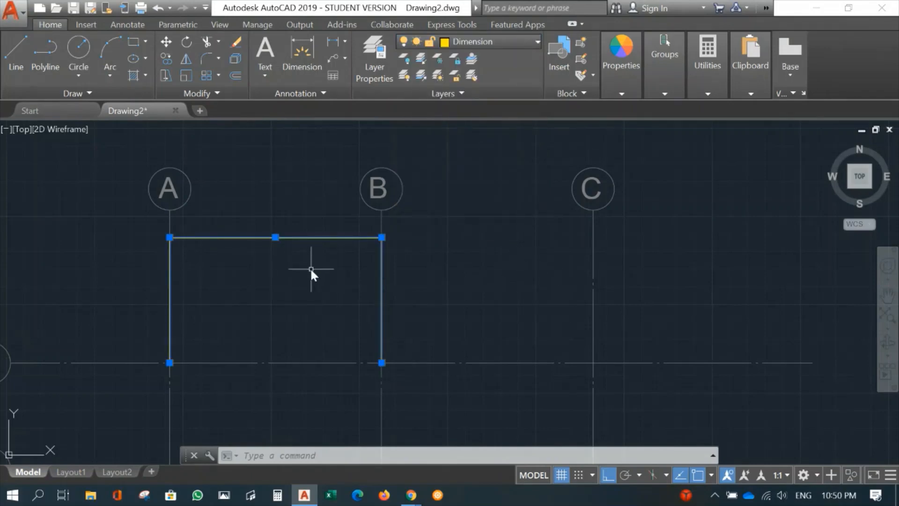
key(Escape)
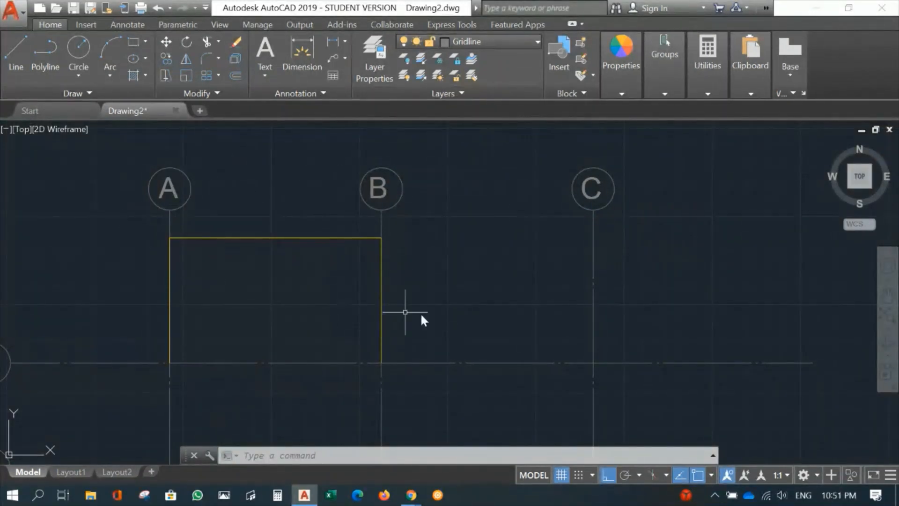
click(508, 41)
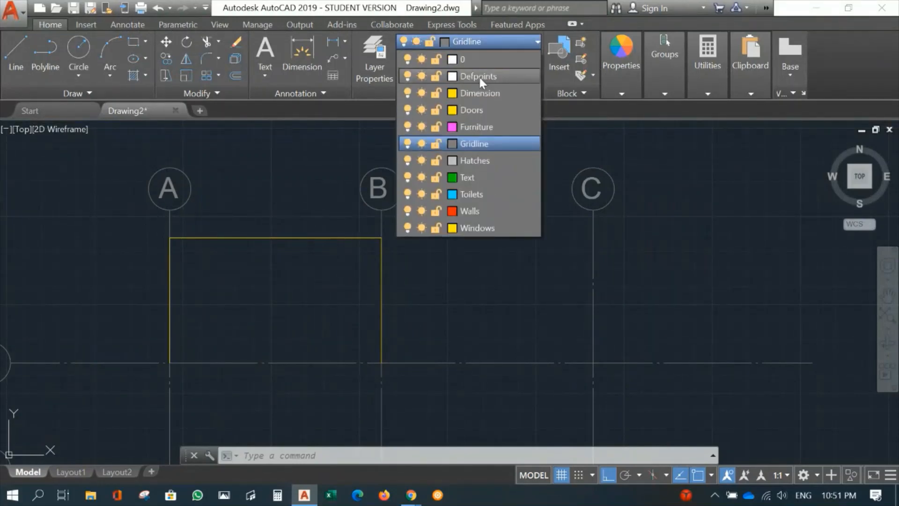
click(475, 93)
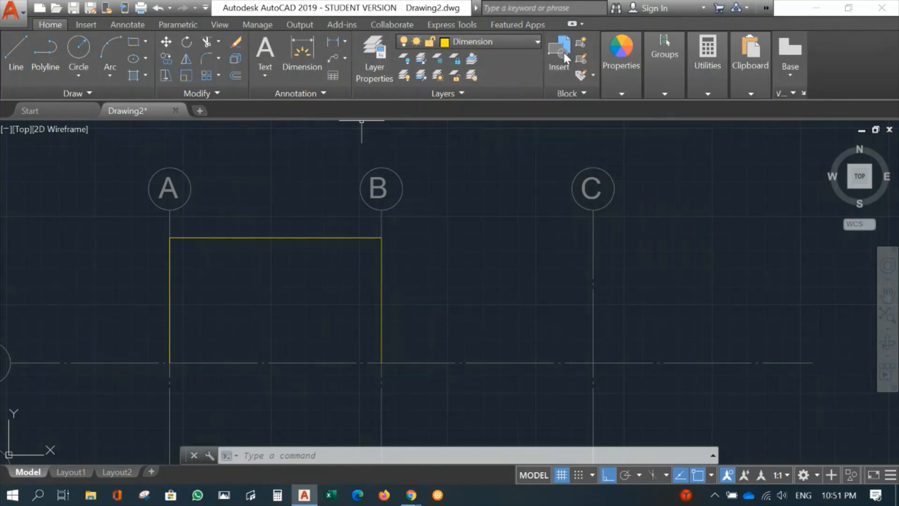
Examine the text size and line ends of the dimension between gridlines A and B up close
scroll(270, 293, up, 2)
mouse_move(269, 276)
middle_down()
mouse_move(260, 229)
mouse_move(267, 286)
middle_up()
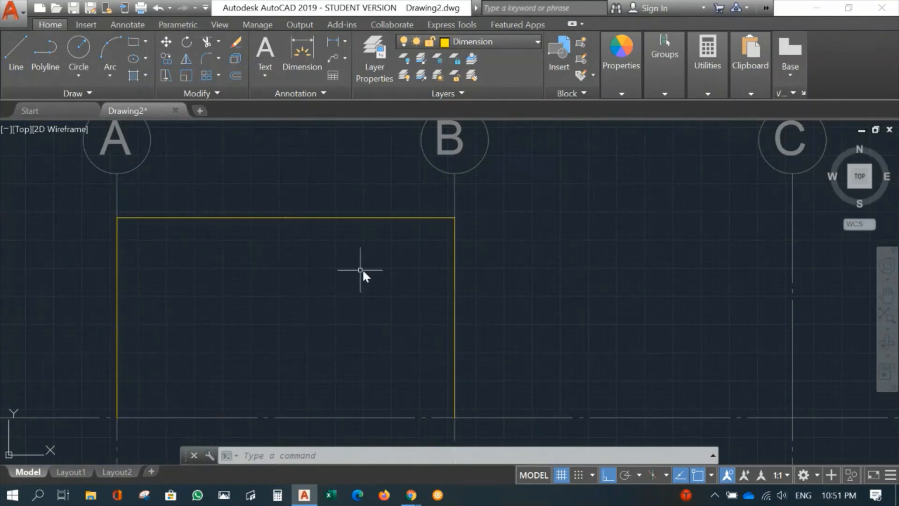
scroll(298, 244, up, 4)
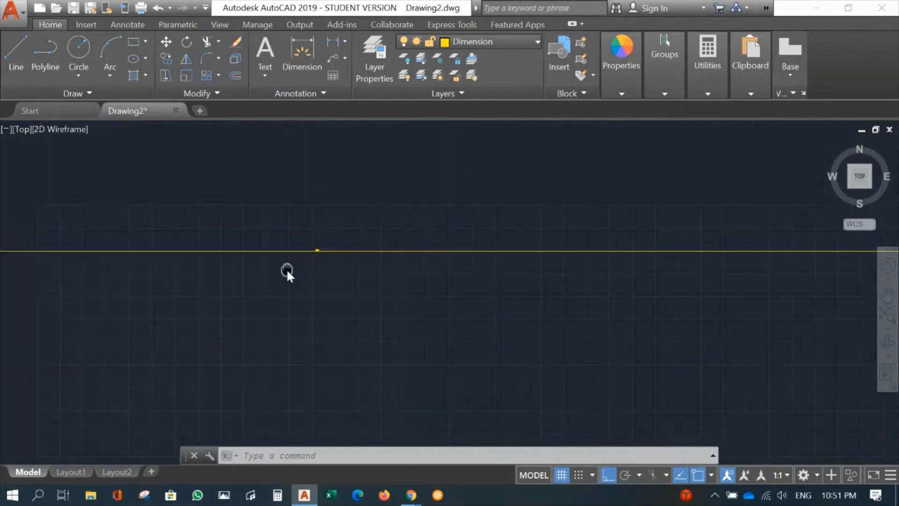
mouse_move(347, 267)
middle_down()
mouse_move(220, 225)
mouse_move(564, 401)
middle_up()
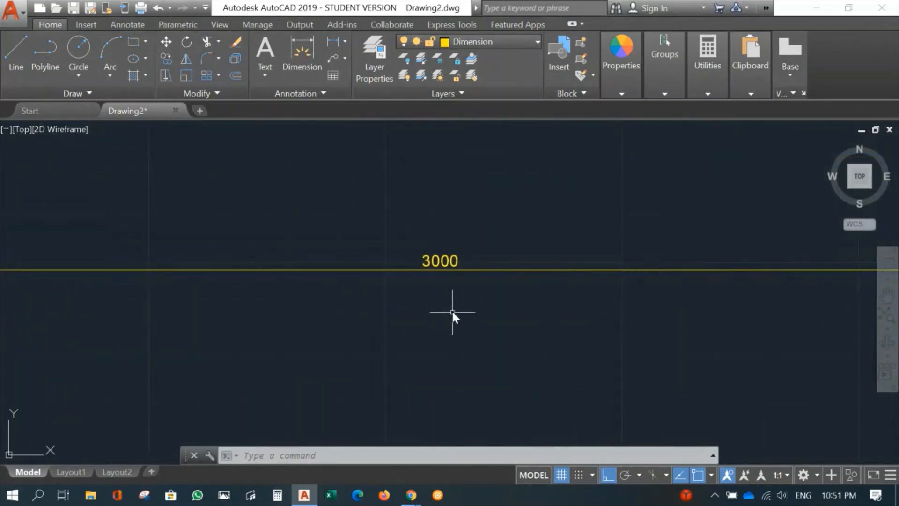
scroll(452, 310, up, 2)
scroll(437, 250, down, 8)
mouse_move(348, 147)
middle_down()
mouse_move(328, 110)
mouse_move(335, 154)
middle_up()
middle_drag(71, 279, 431, 256)
scroll(364, 253, up, 10)
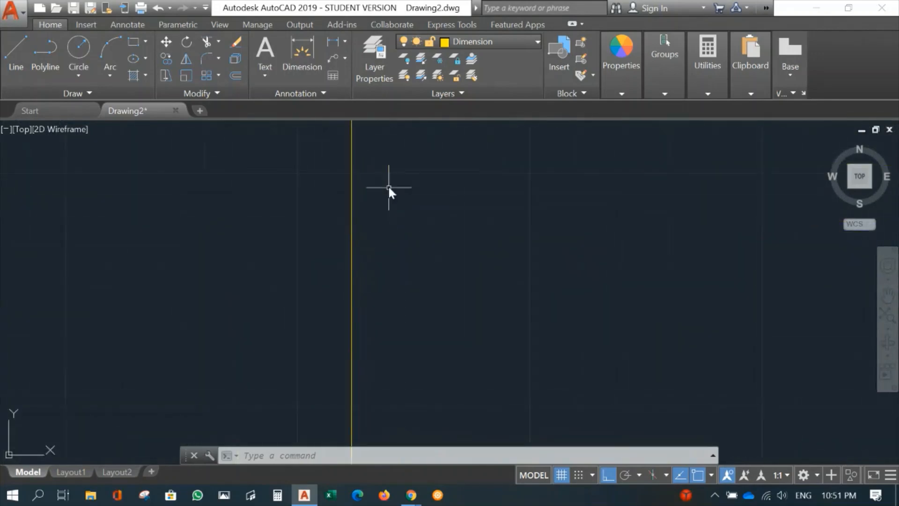
middle_drag(406, 174, 396, 377)
scroll(421, 244, down, 3)
middle_drag(421, 243, 551, 322)
scroll(550, 322, down, 9)
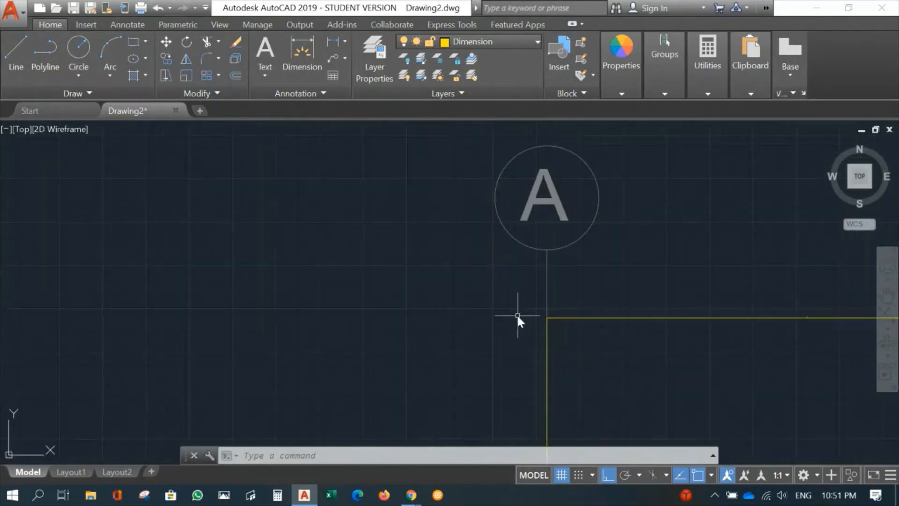
mouse_move(635, 380)
middle_down()
mouse_move(296, 224)
mouse_move(149, 222)
middle_up()
scroll(229, 240, down, 2)
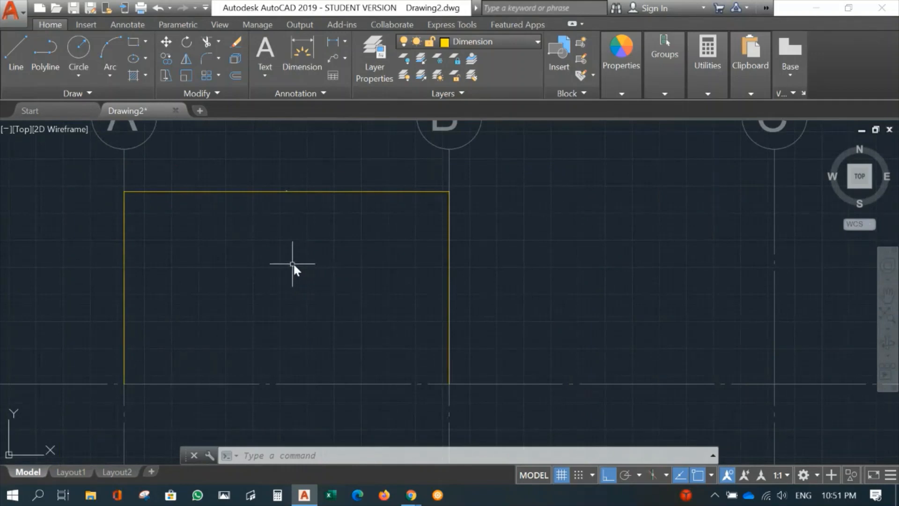
middle_drag(293, 263, 336, 275)
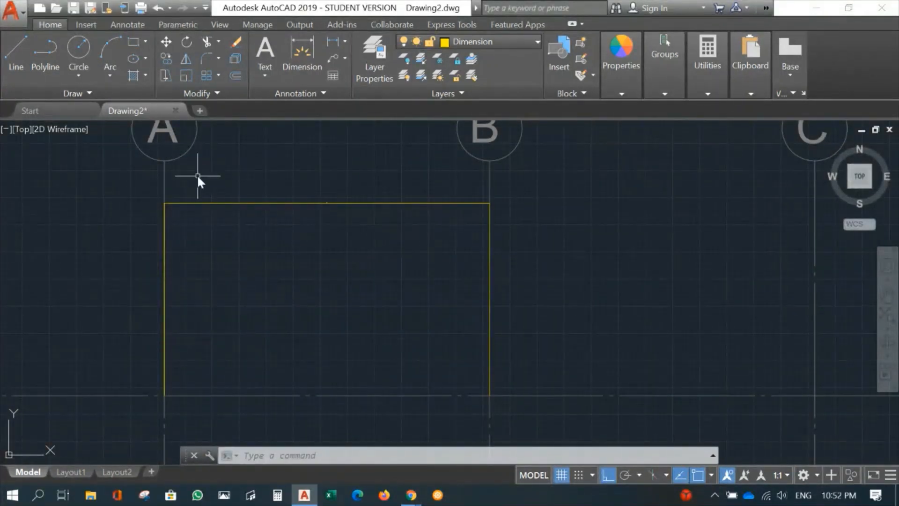
Modify the ISO-25 dimension style so extension lines extend 100 beyond the dimension lines and are offset 150 from the origin
click(128, 24)
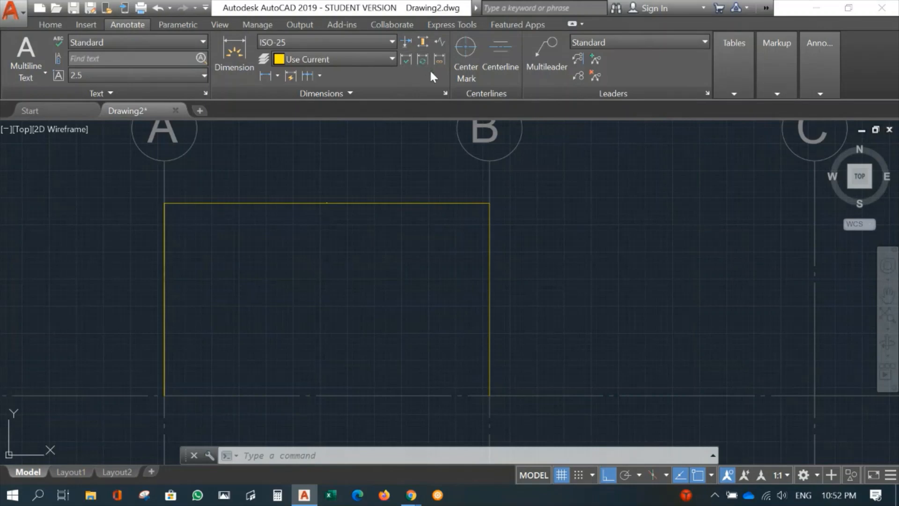
click(445, 95)
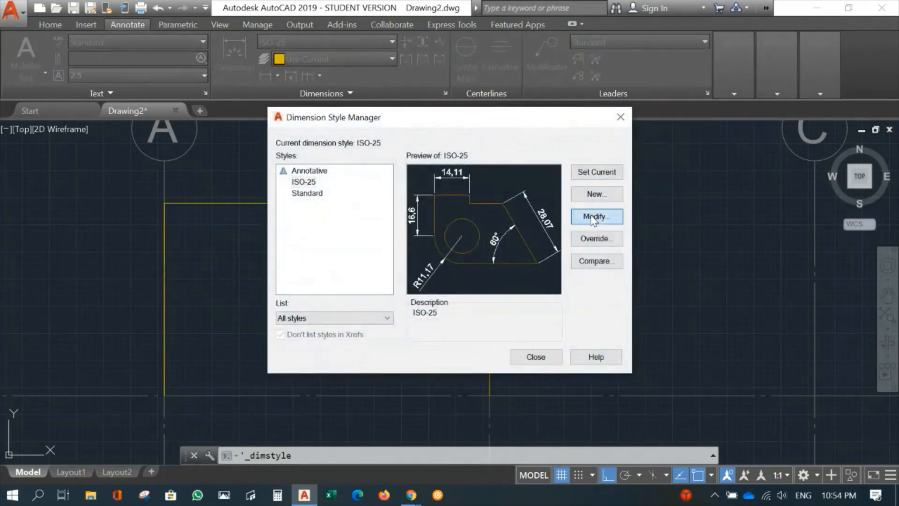
click(592, 217)
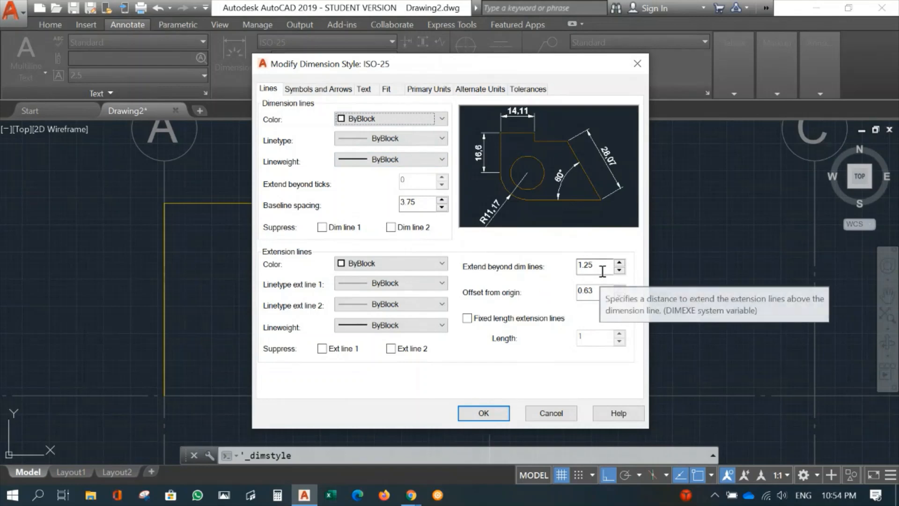
drag(606, 265, 559, 266)
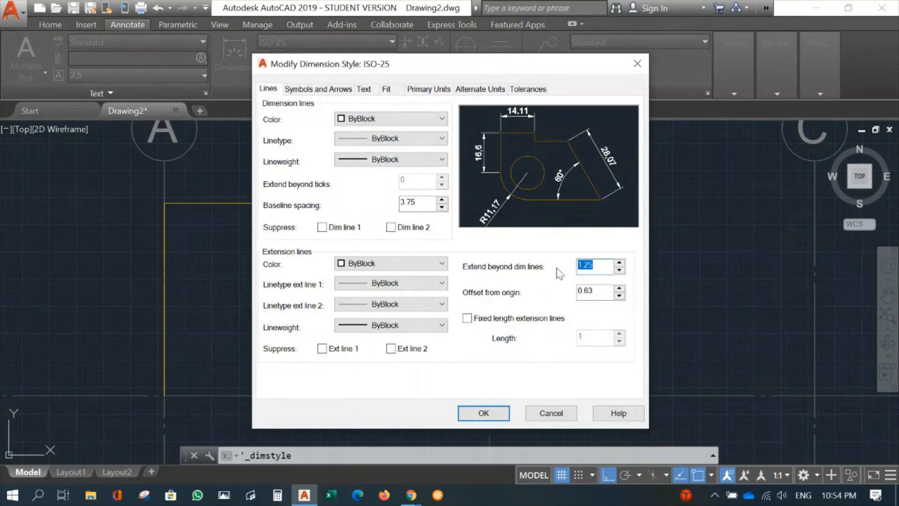
text(100)
drag(598, 293, 569, 299)
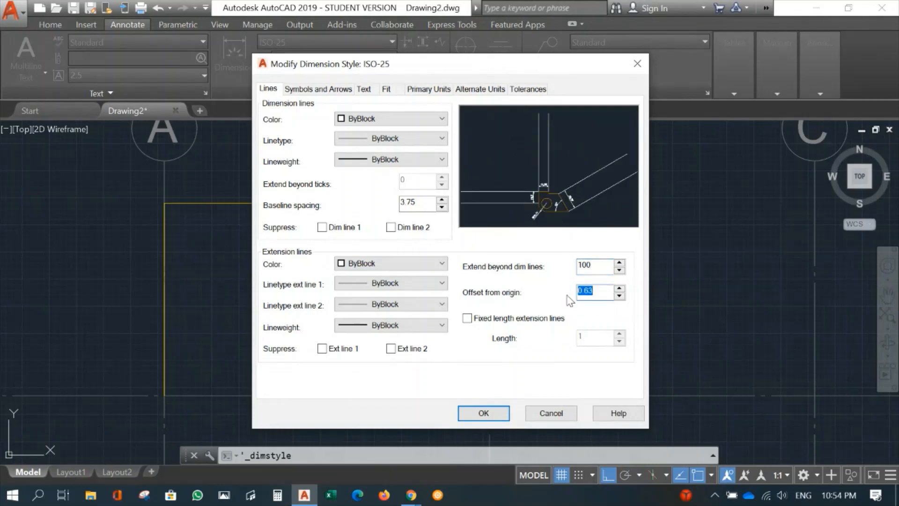
text(150)
Set the style's dimension arrowheads to Architectural tick and extend the dimension lines 100 beyond the ticks
click(320, 90)
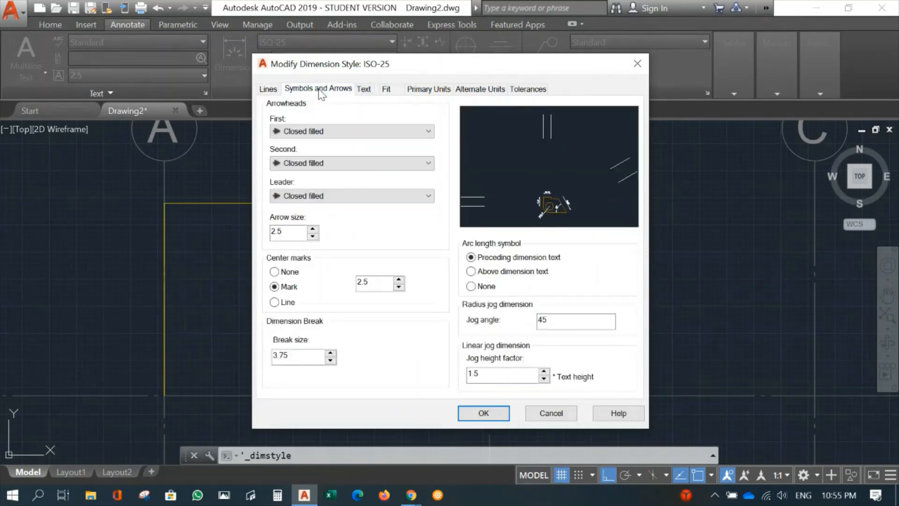
click(342, 132)
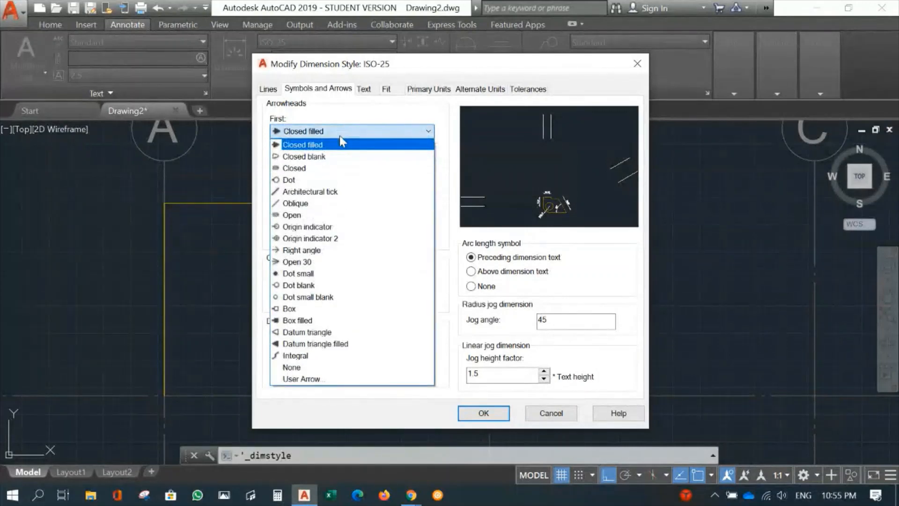
click(331, 193)
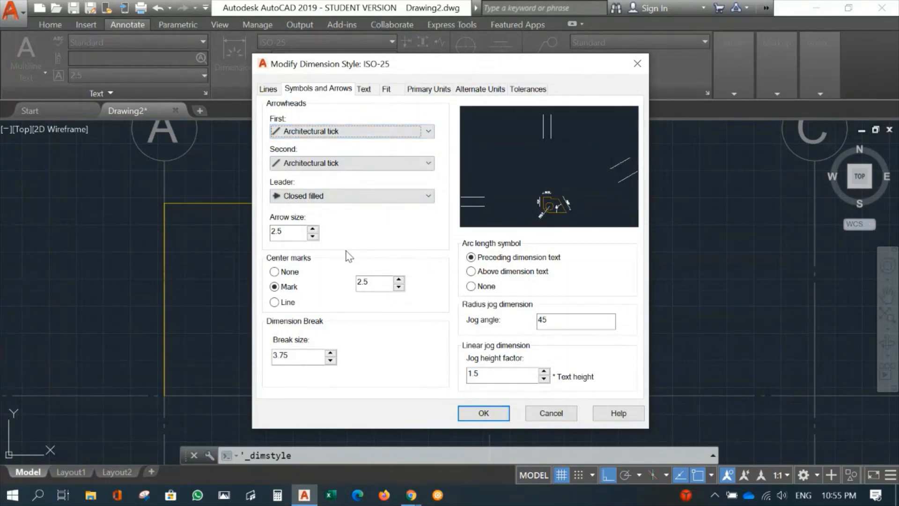
click(269, 89)
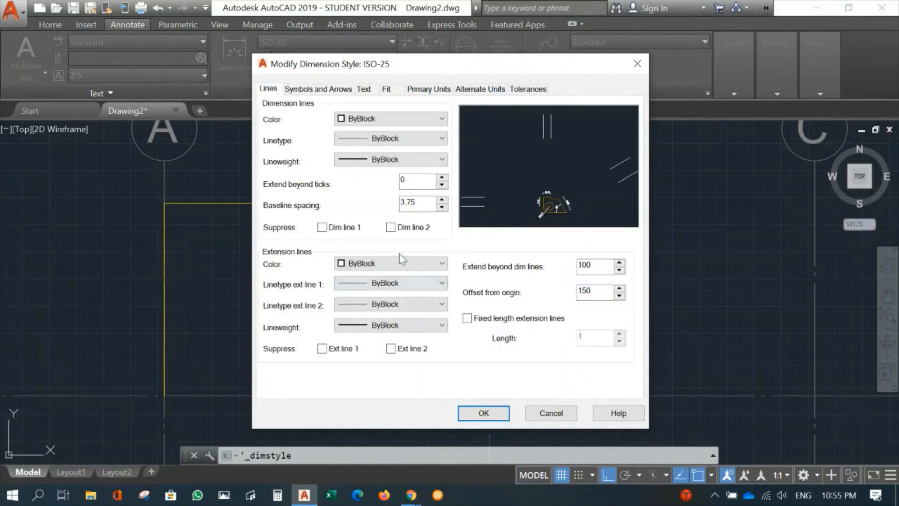
double_click(401, 181)
text(100)
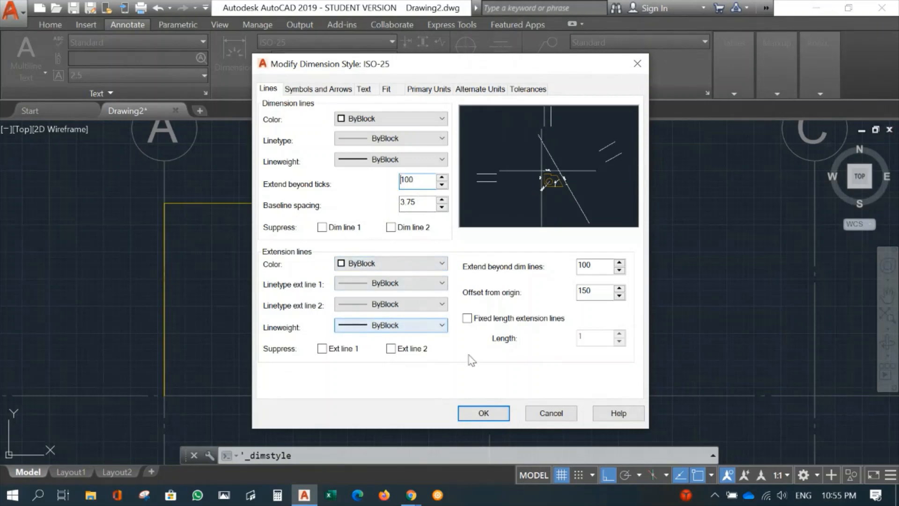
Set the dimension text height to 160 and its vertical text placement to Outside
click(365, 90)
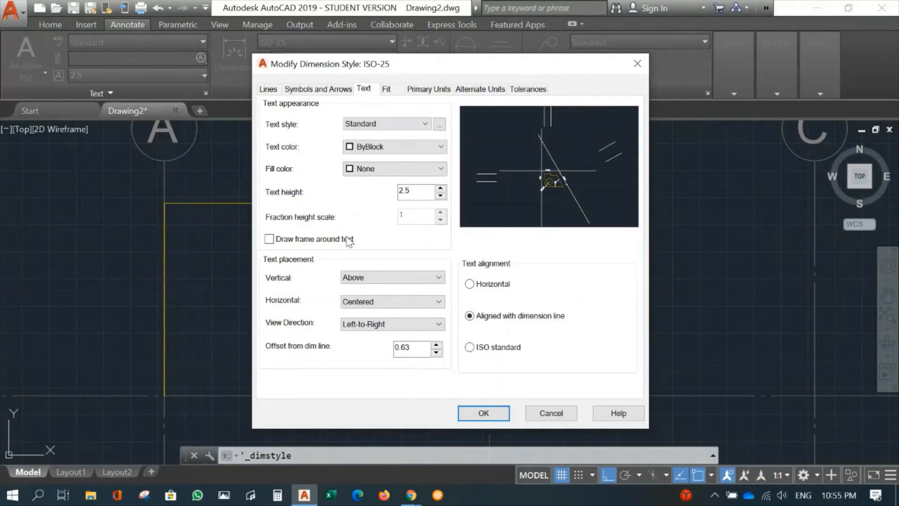
double_click(406, 191)
text(160)
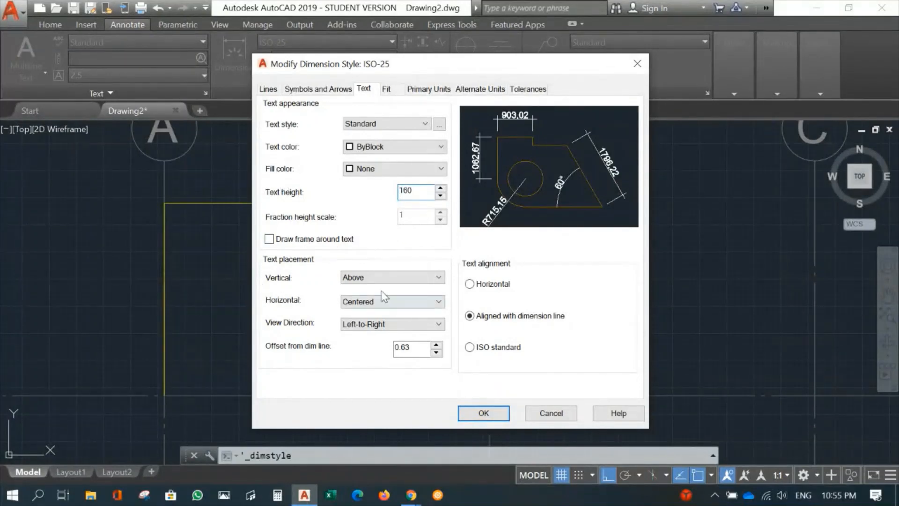
click(430, 278)
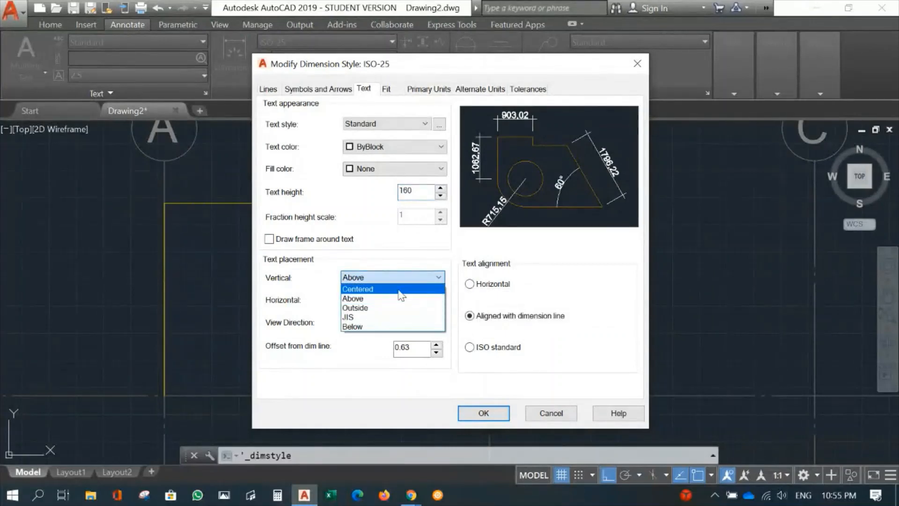
click(370, 308)
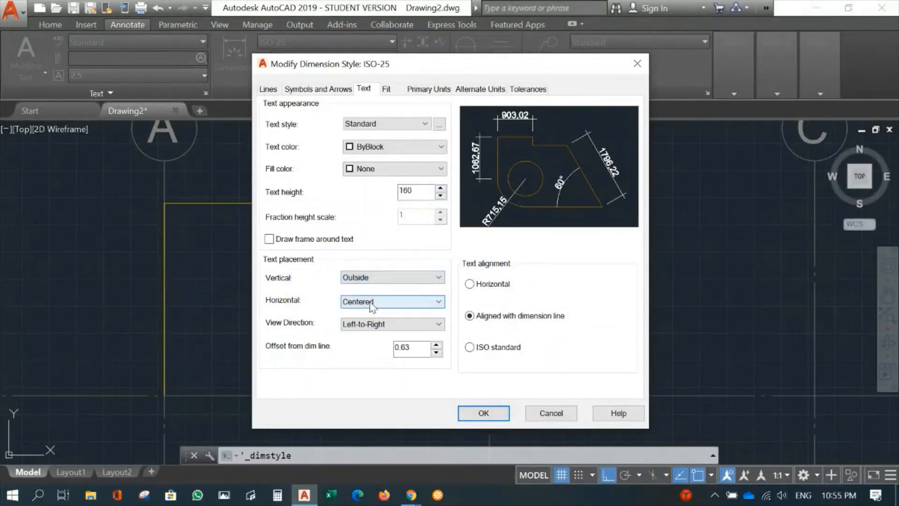
Review the horizontal text placement options and set the dimension text's offset from the dimension line to 50
click(423, 303)
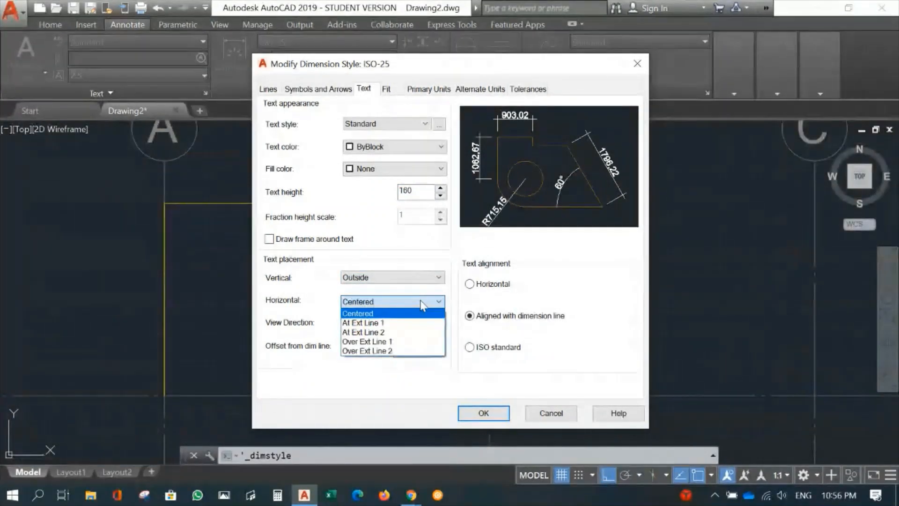
click(604, 292)
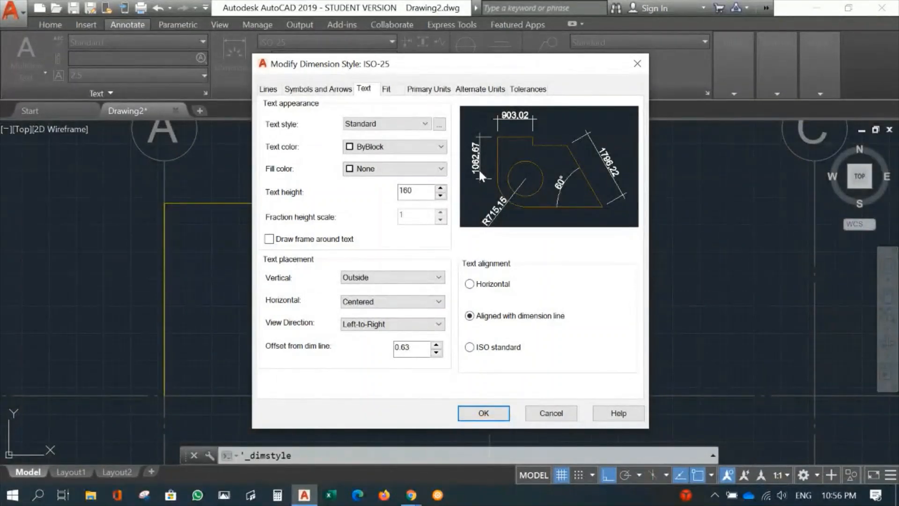
drag(410, 349, 402, 346)
text(50)
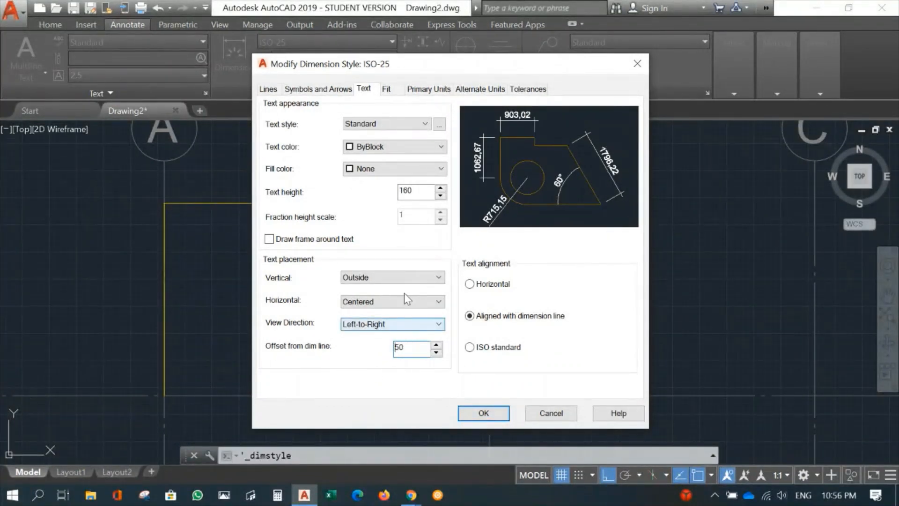
Set the linear dimension precision to 0 in the primary units and apply the changes to the ISO-25 style
click(428, 90)
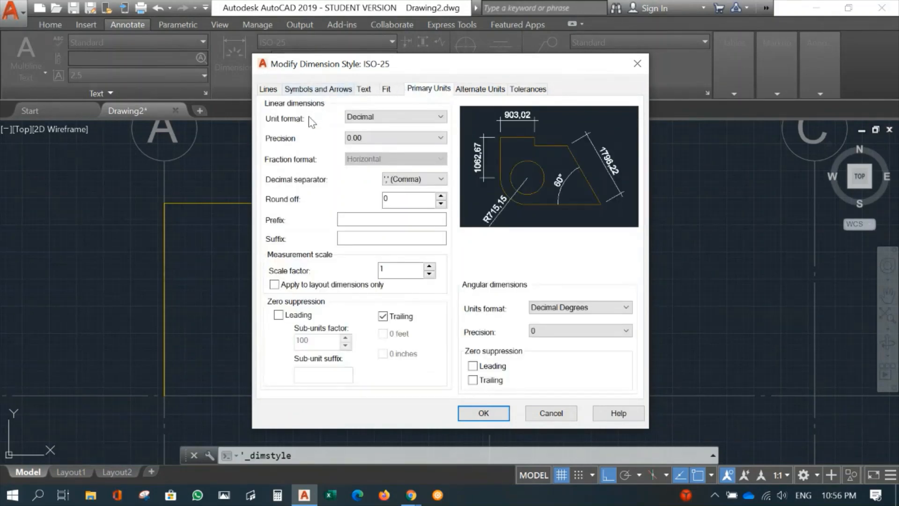
click(437, 139)
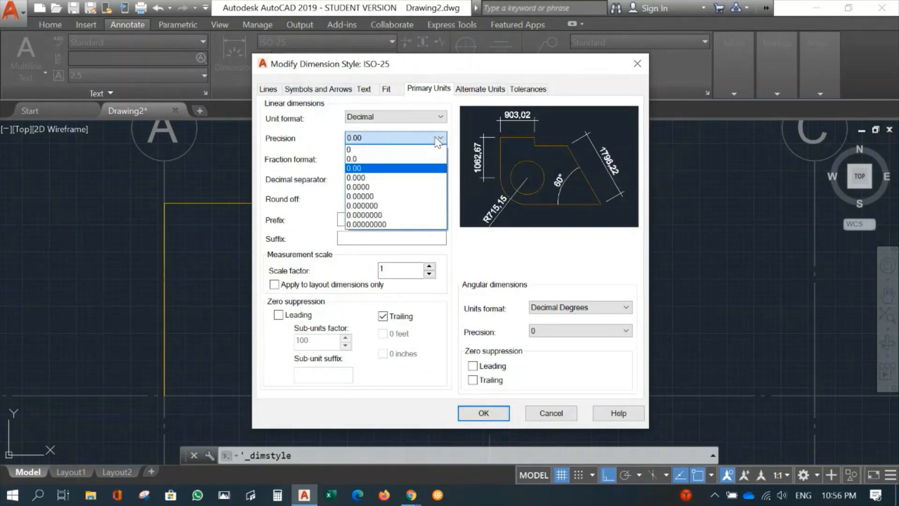
click(404, 150)
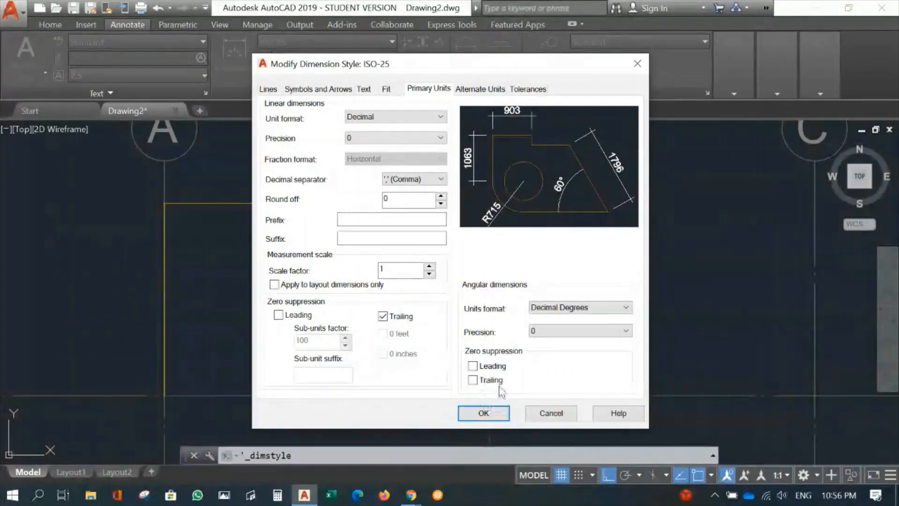
click(473, 414)
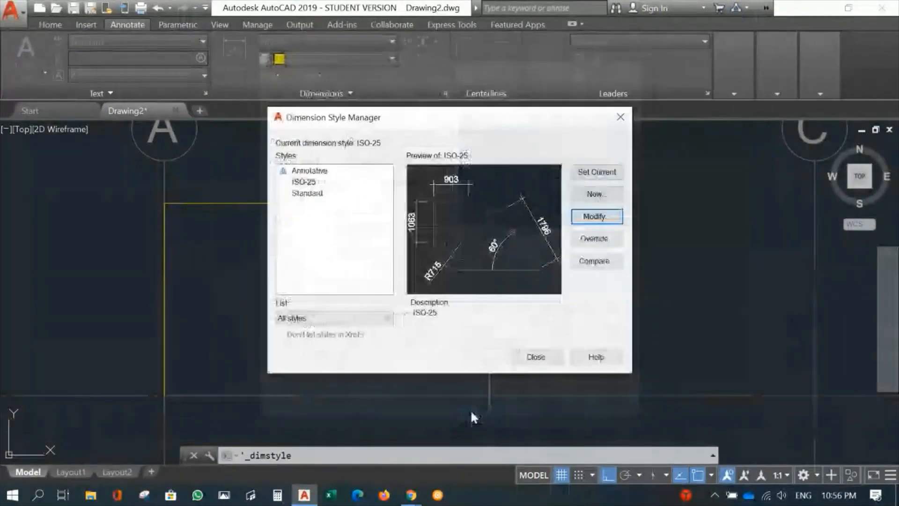
click(527, 356)
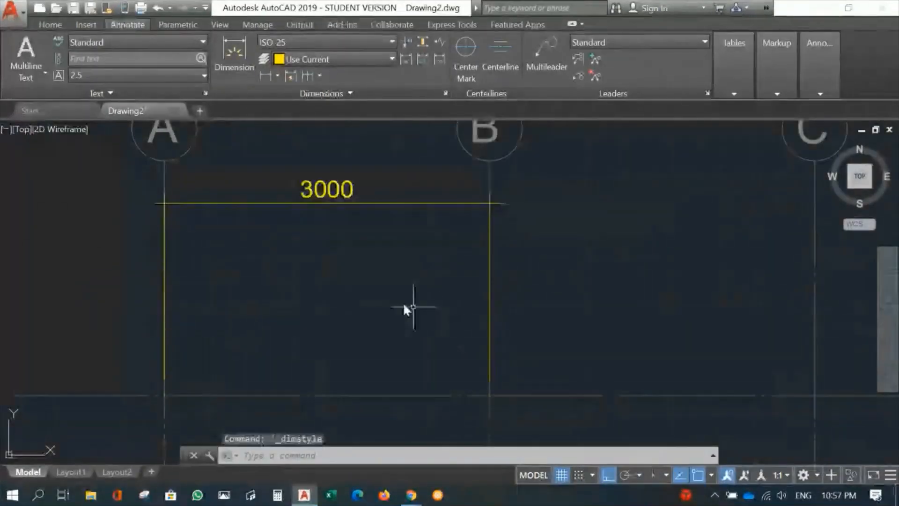
Inspect the line ends of the A–B dimension and set the ISO-25 style's arrow size to 100
scroll(363, 271, up, 2)
mouse_move(364, 253)
middle_down()
mouse_move(423, 247)
mouse_move(498, 259)
middle_up()
scroll(206, 190, up, 4)
middle_drag(199, 190, 277, 254)
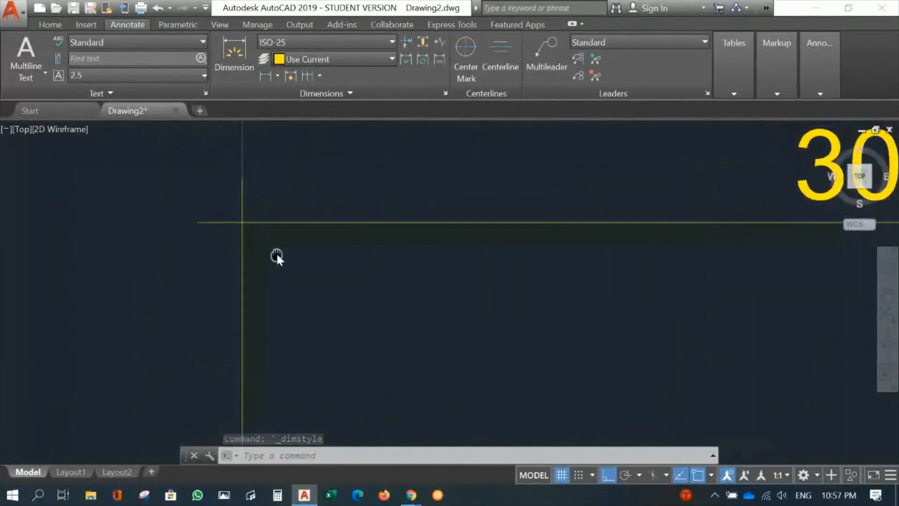
scroll(251, 241, up, 2)
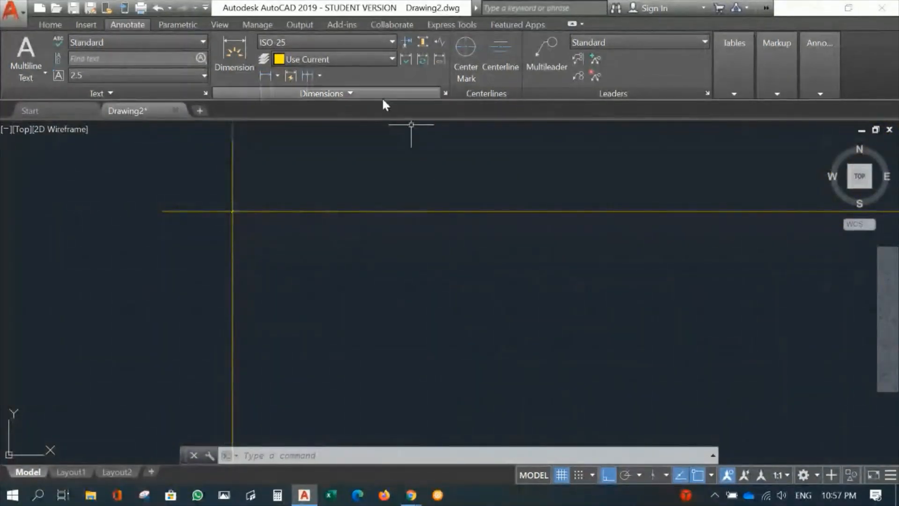
click(446, 93)
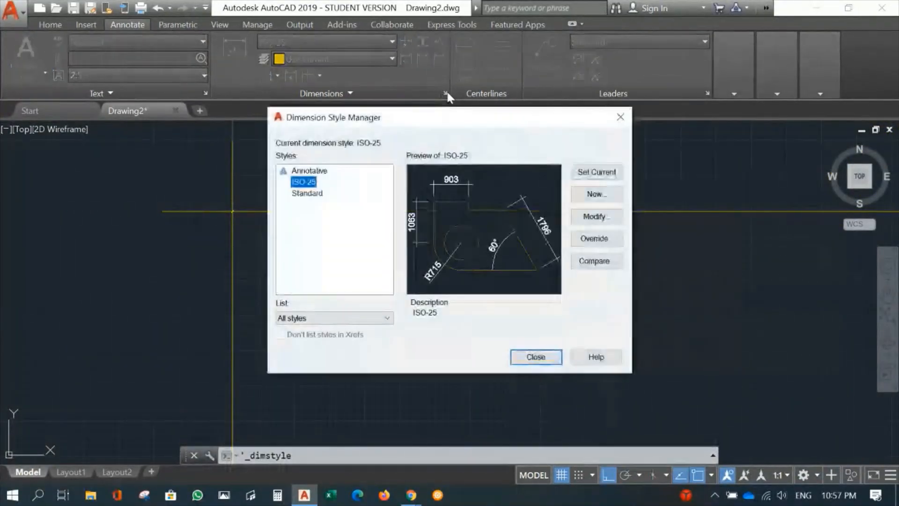
click(596, 217)
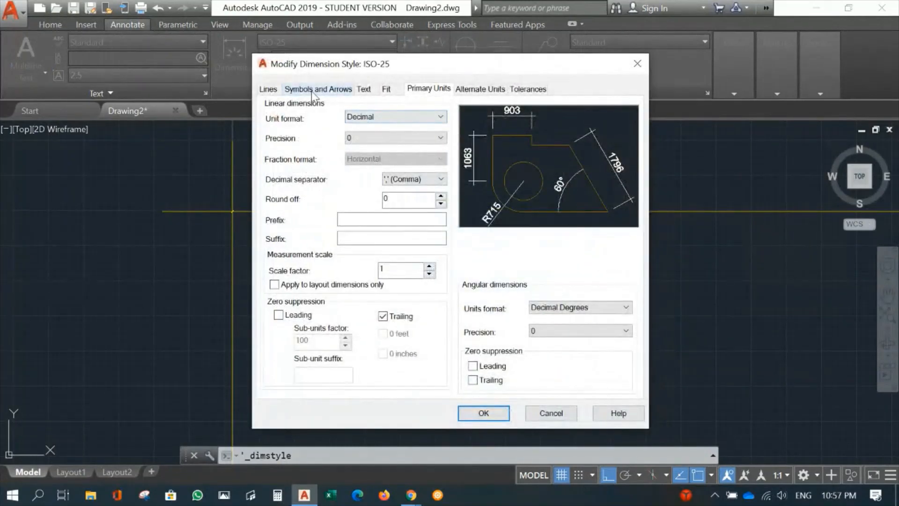
click(311, 90)
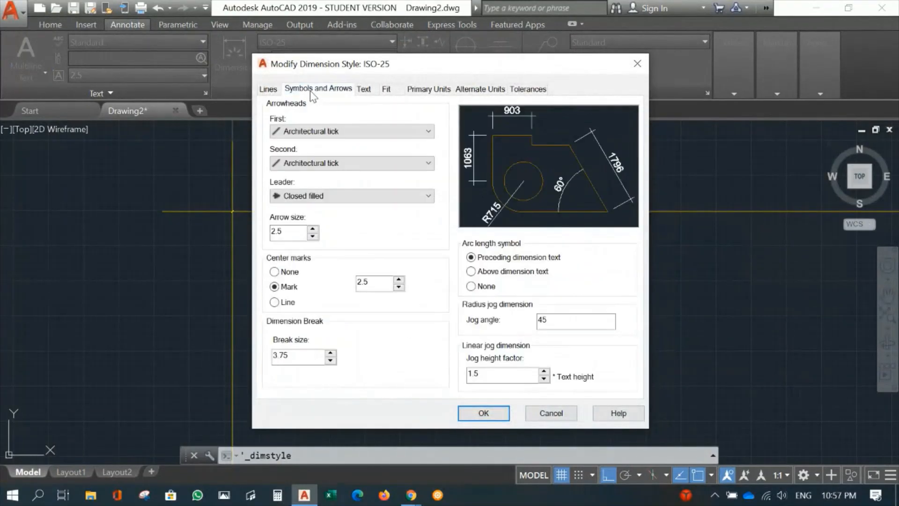
double_click(289, 231)
text(100)
click(482, 413)
click(536, 358)
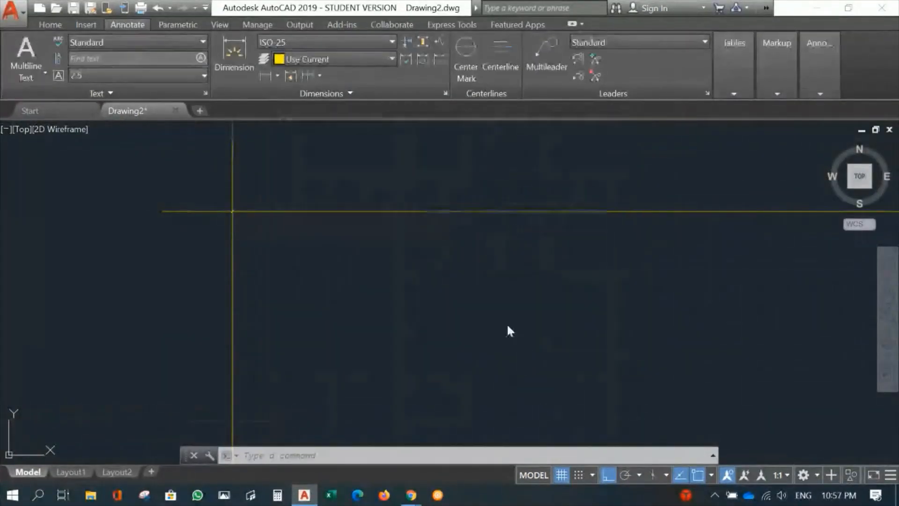
Continue the A–B dimension to the intersection of gridlines C and 4
scroll(435, 295, up, 5)
scroll(499, 310, down, 4)
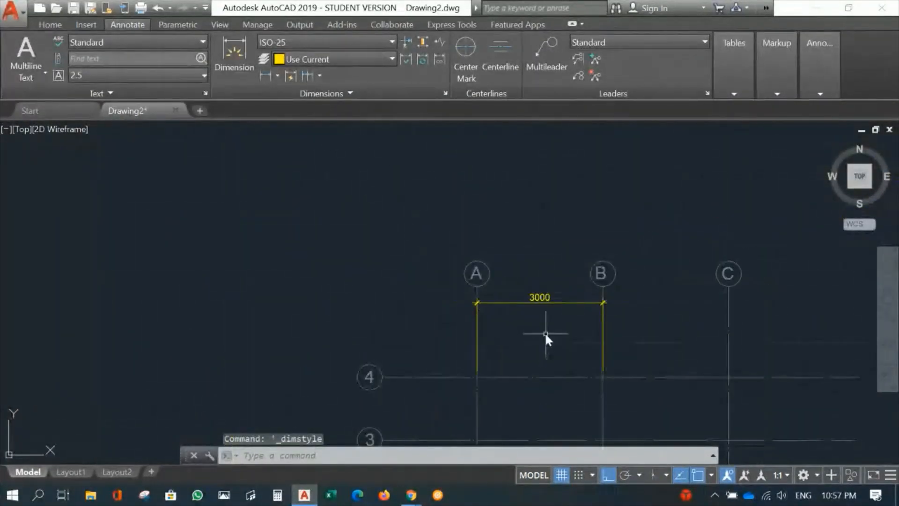
mouse_move(546, 338)
middle_down()
mouse_move(370, 260)
mouse_move(360, 286)
middle_up()
scroll(375, 263, up, 4)
scroll(375, 253, down, 2)
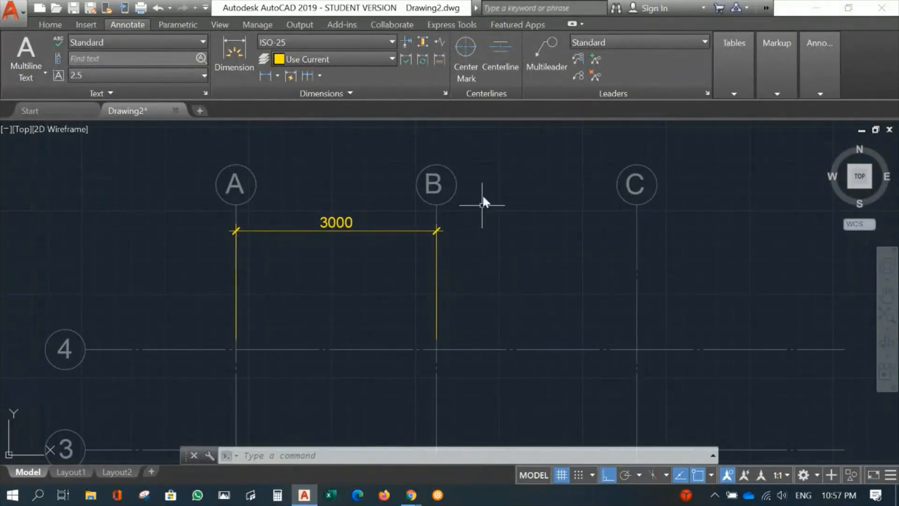
click(307, 75)
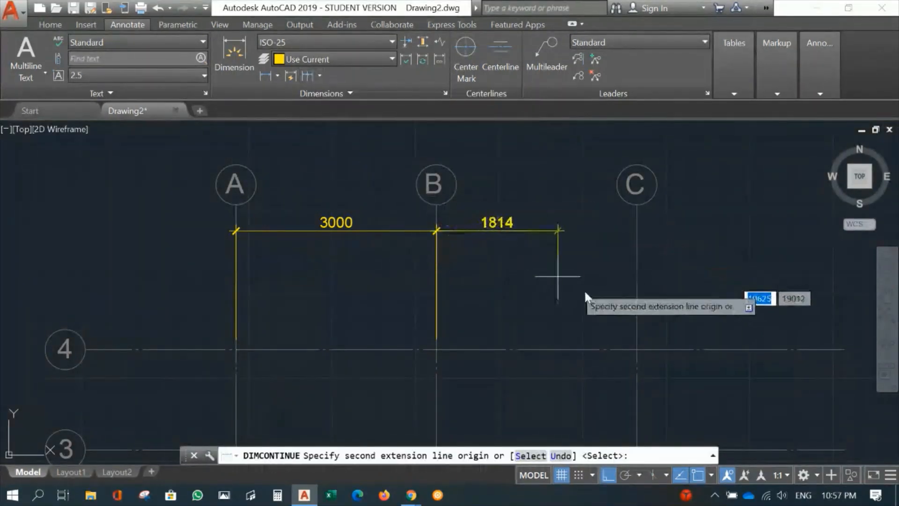
click(638, 349)
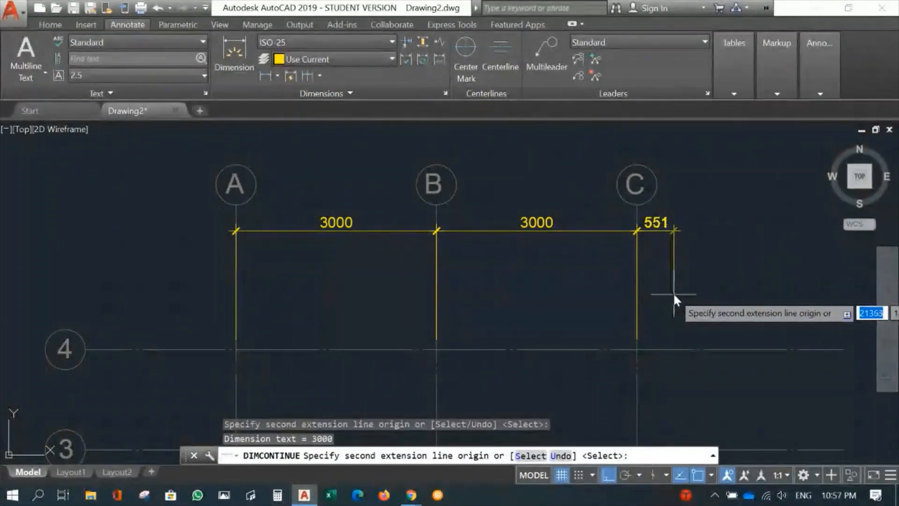
key(Return)
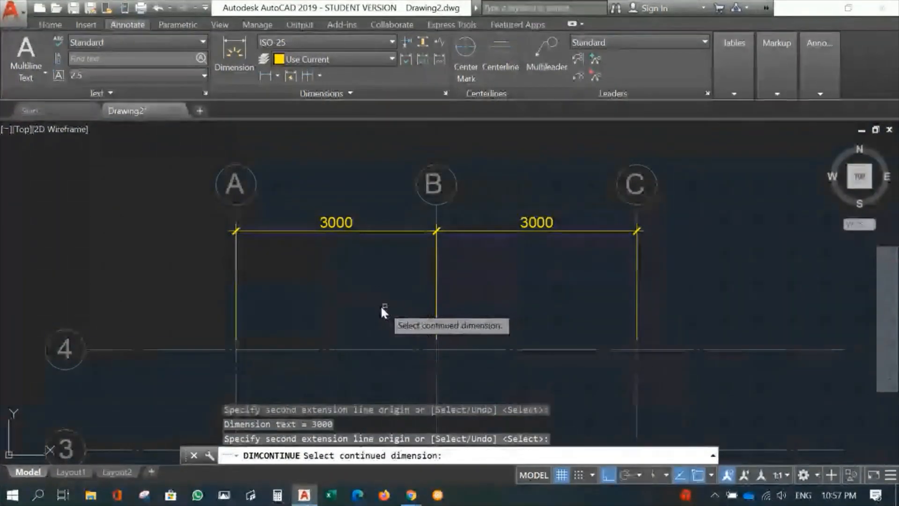
key(Escape)
Add a vertical linear dimension between gridlines 2 and 3 at gridline A, placing it between the grid bubbles and gridline A
scroll(484, 284, down, 2)
middle_drag(444, 311, 506, 132)
scroll(401, 301, up, 2)
mouse_move(401, 301)
middle_down()
mouse_move(451, 337)
mouse_move(468, 328)
middle_up()
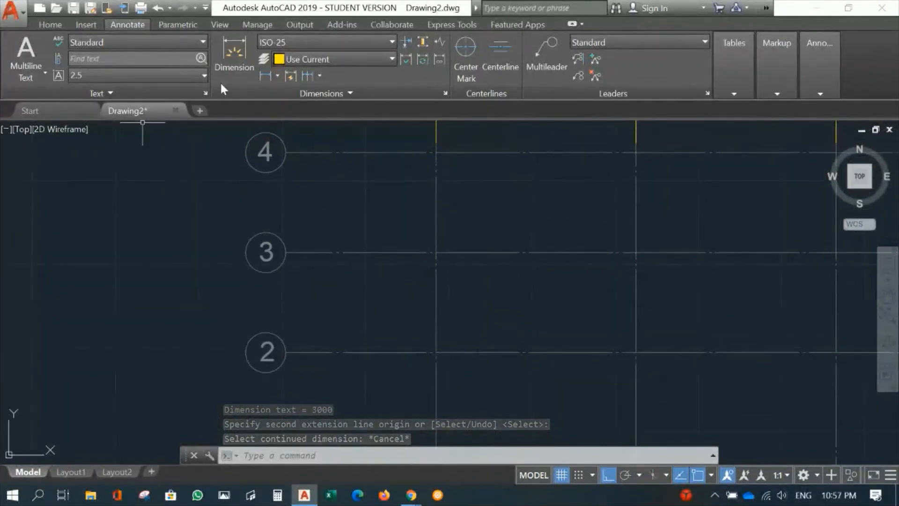
click(267, 74)
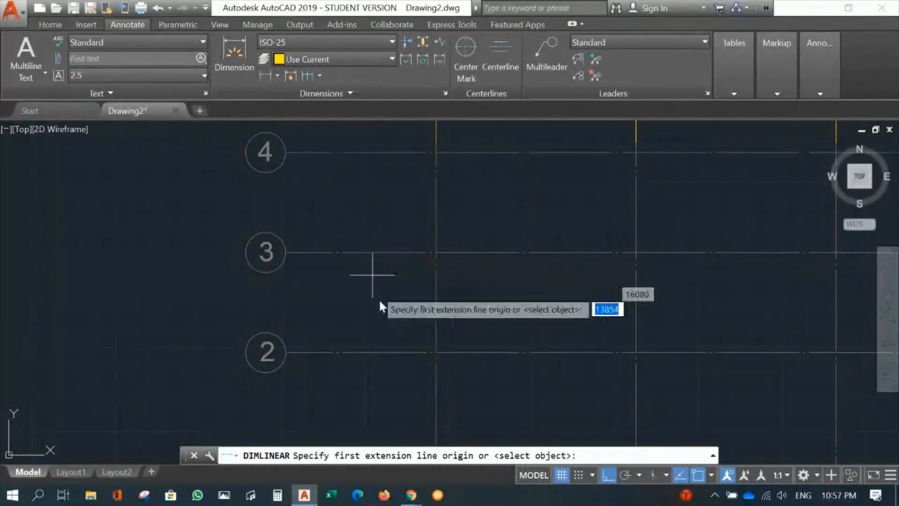
click(436, 351)
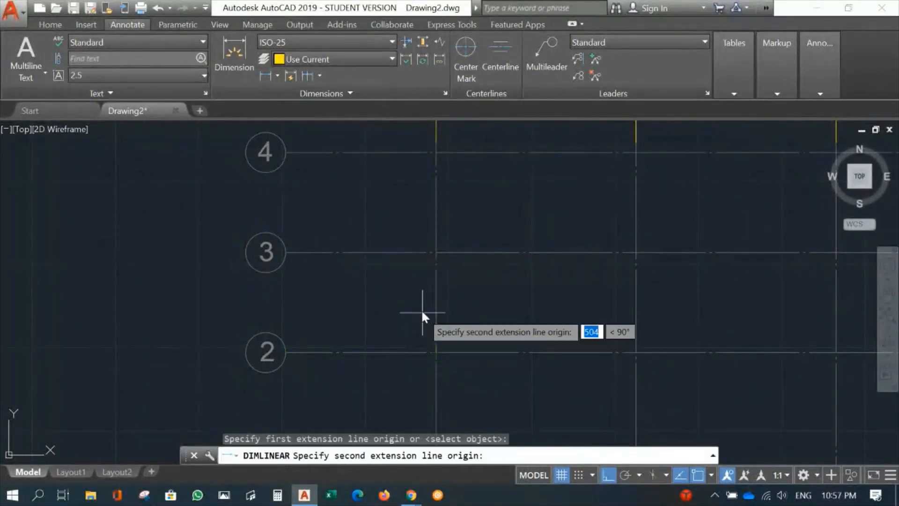
click(436, 252)
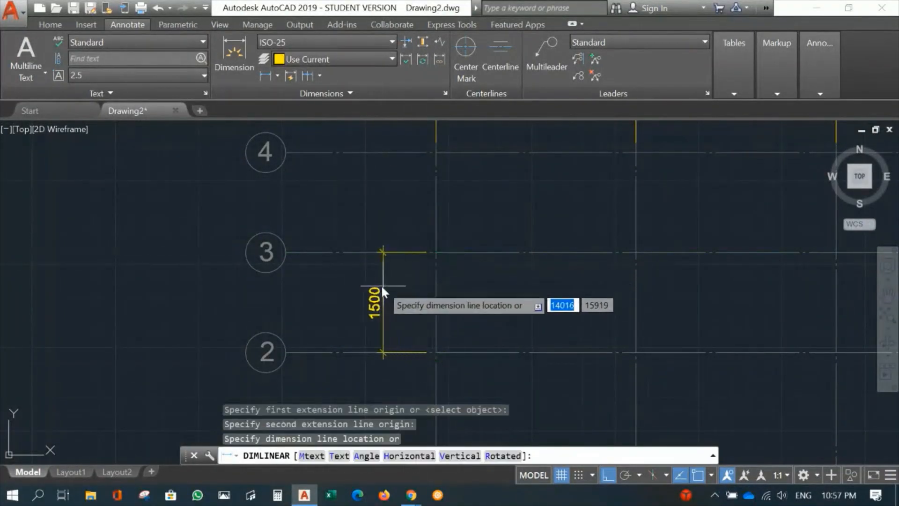
click(353, 287)
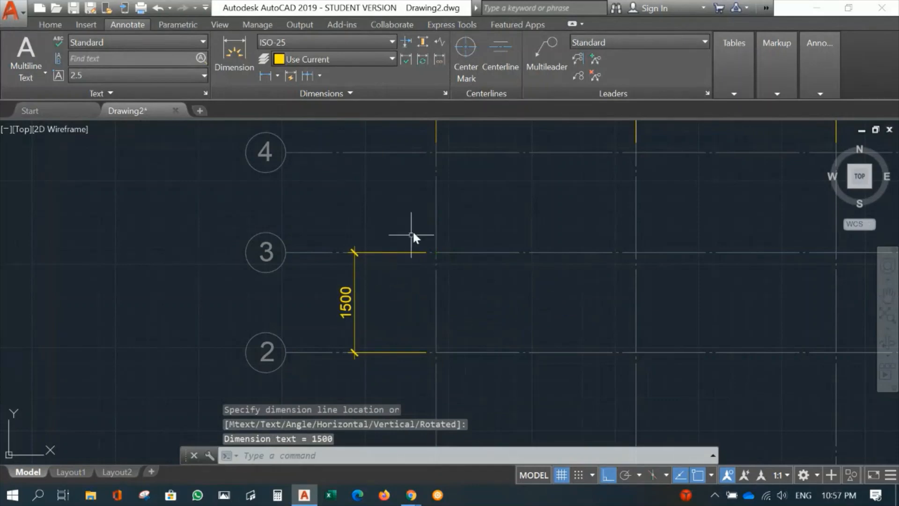
Continue the vertical dimension from gridline 3 to gridline 4
click(308, 75)
click(435, 153)
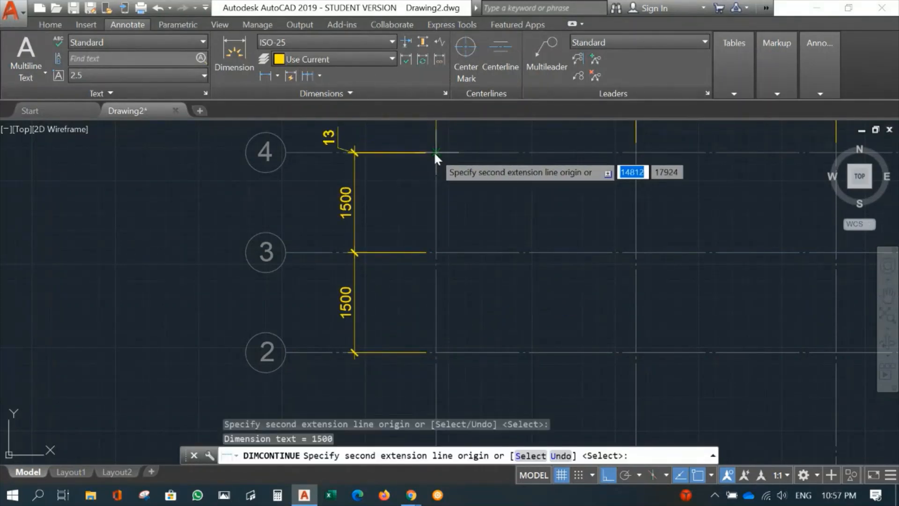
key(Return)
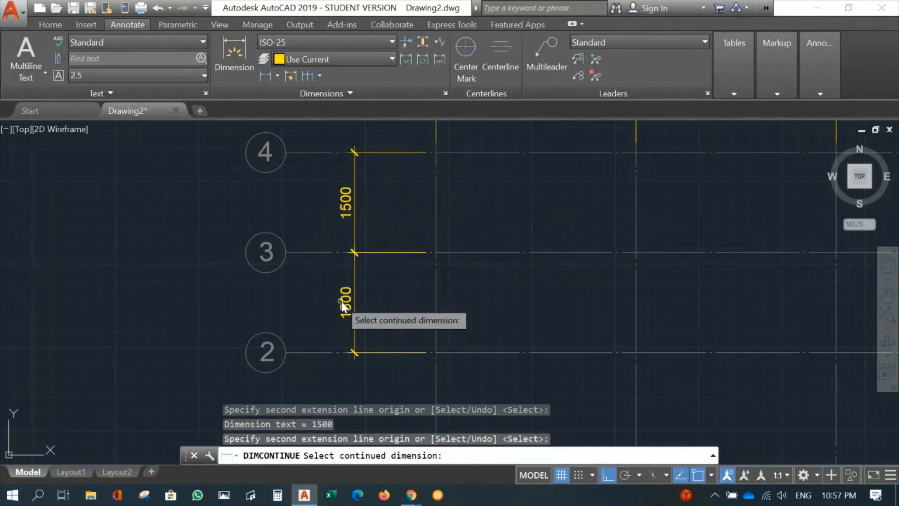
key(Escape)
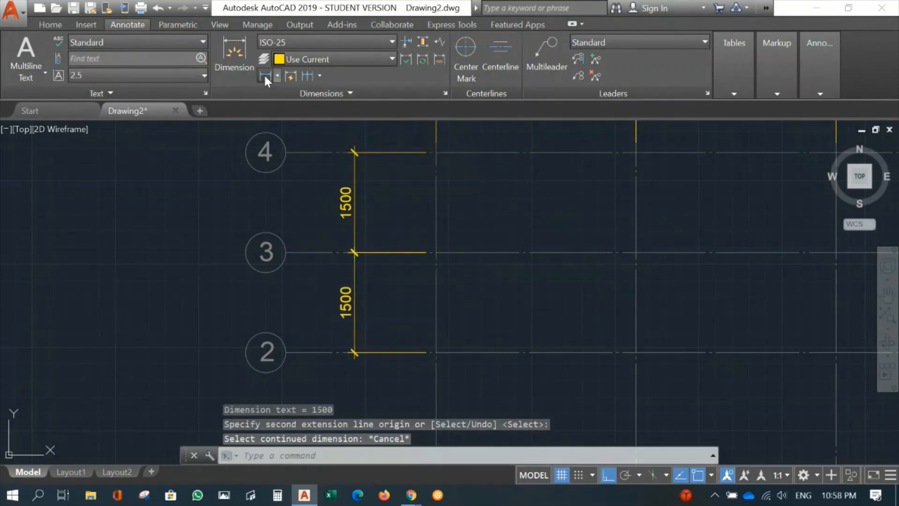
Add an overall vertical linear dimension from gridline 2 to gridline 4, placed outside the two bay dimensions
click(265, 75)
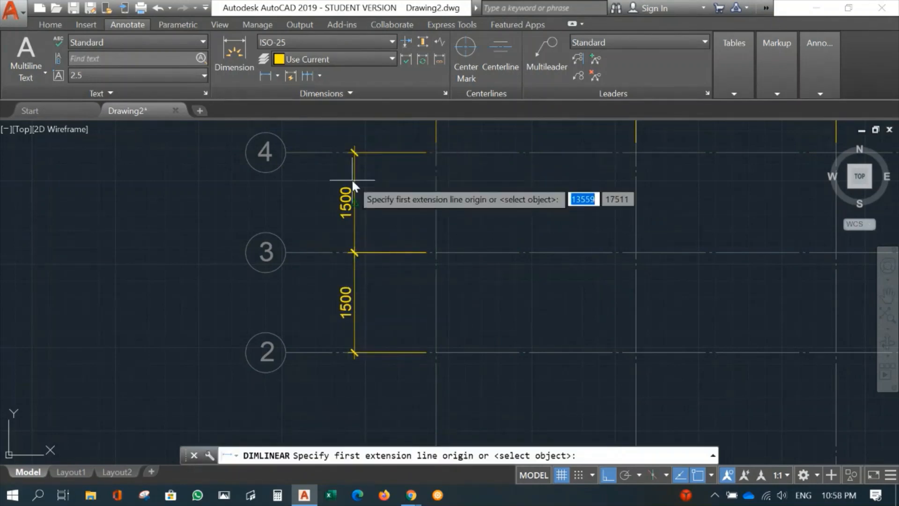
click(439, 352)
click(435, 153)
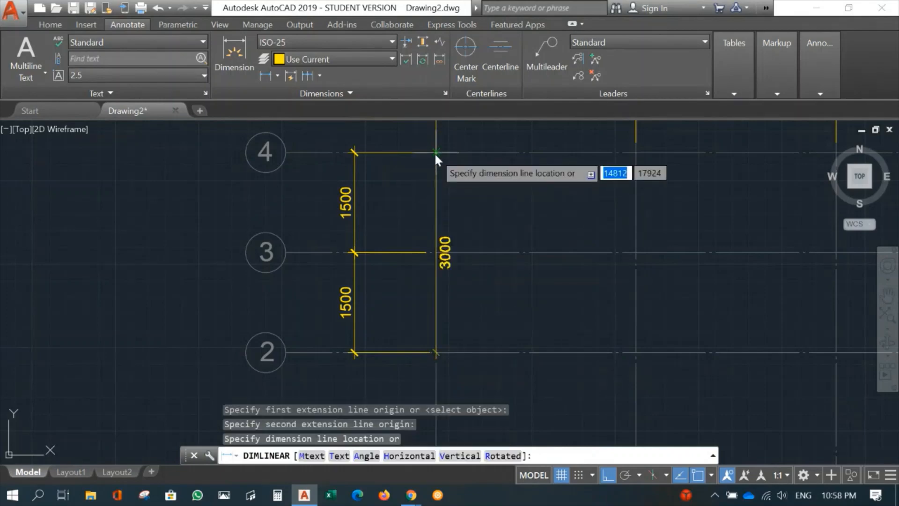
click(330, 171)
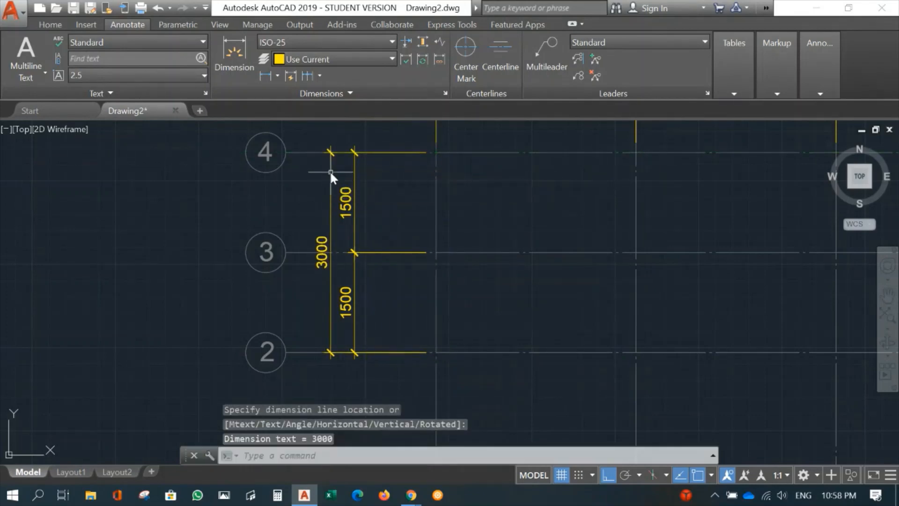
Add an overall horizontal linear dimension from gridline A to gridline C at gridline 4, placed between the two bay dimensions and the grid bubbles
middle_drag(523, 226, 395, 376)
middle_drag(422, 275, 409, 308)
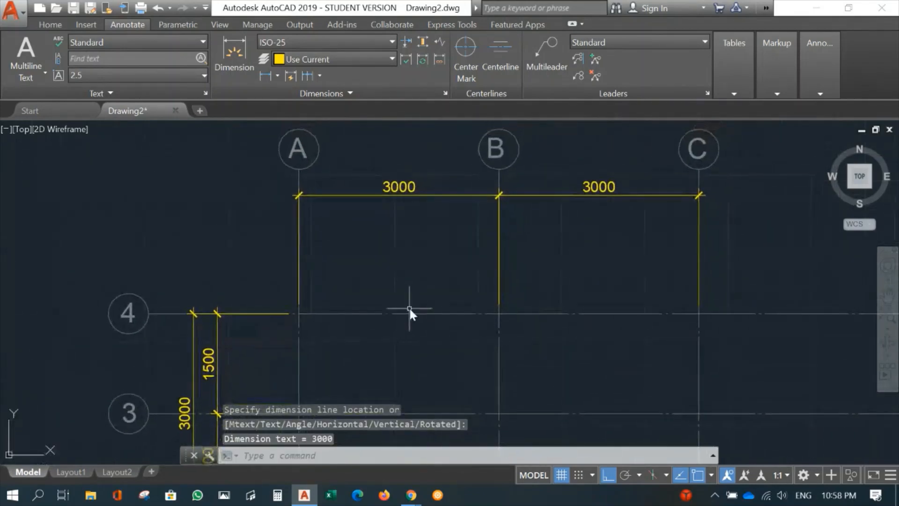
key(Return)
key(Return)
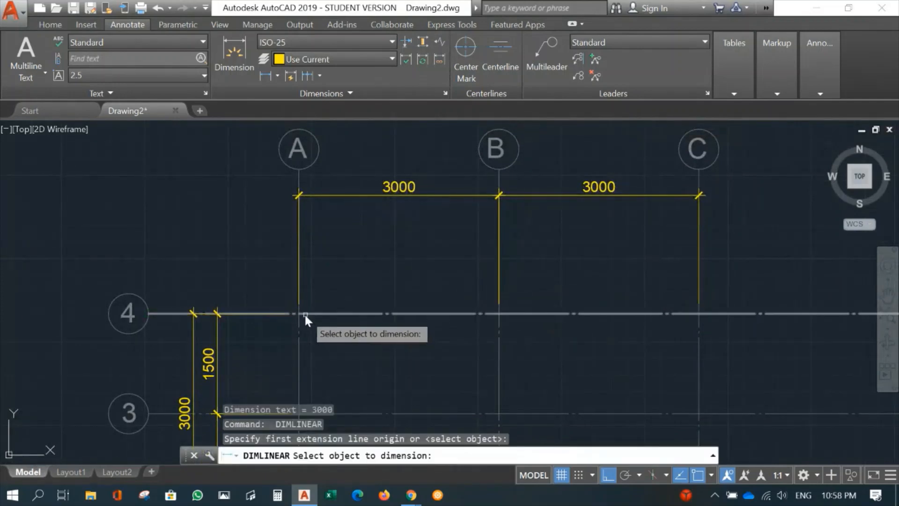
click(266, 76)
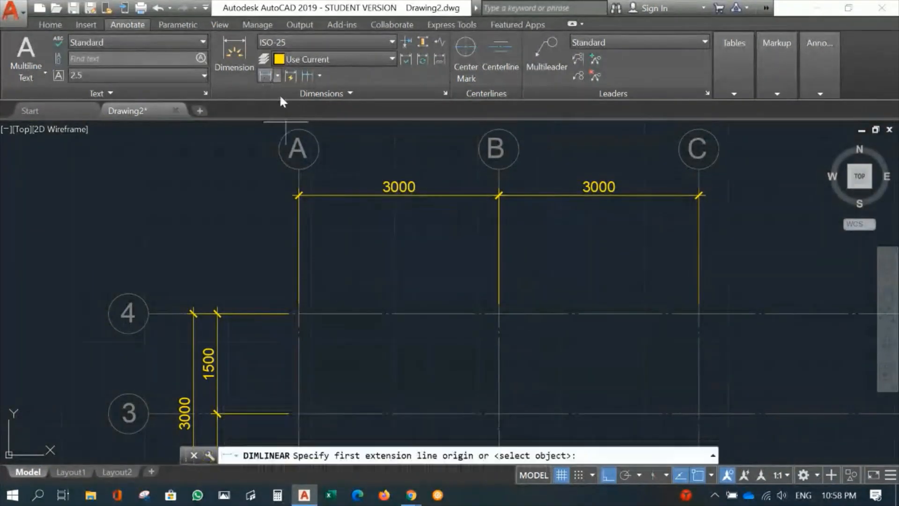
click(299, 314)
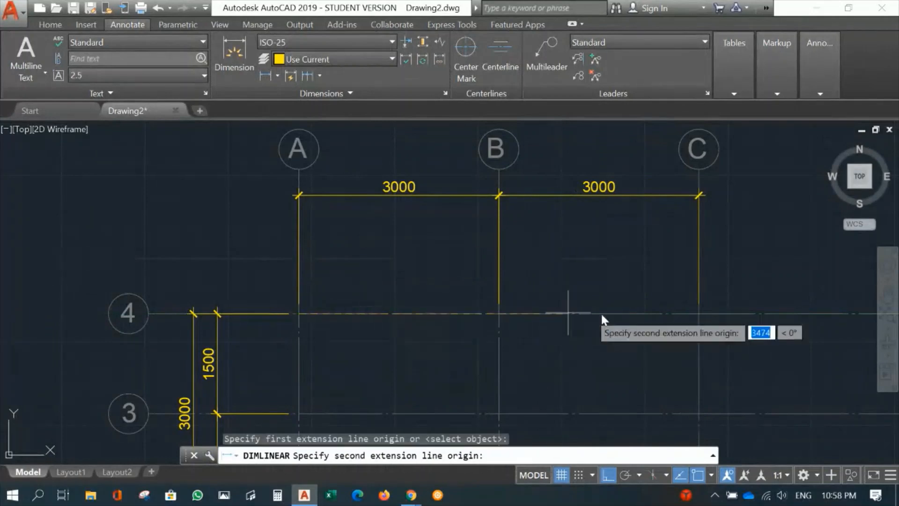
click(698, 313)
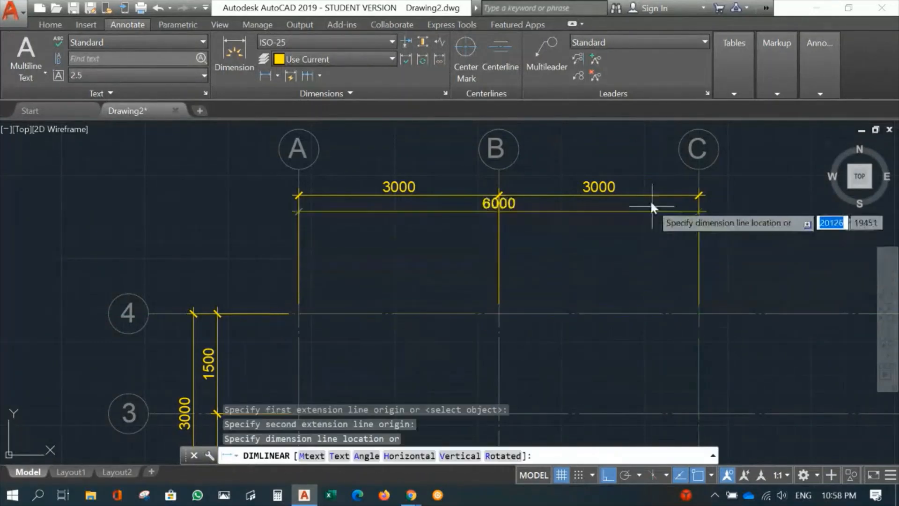
click(637, 172)
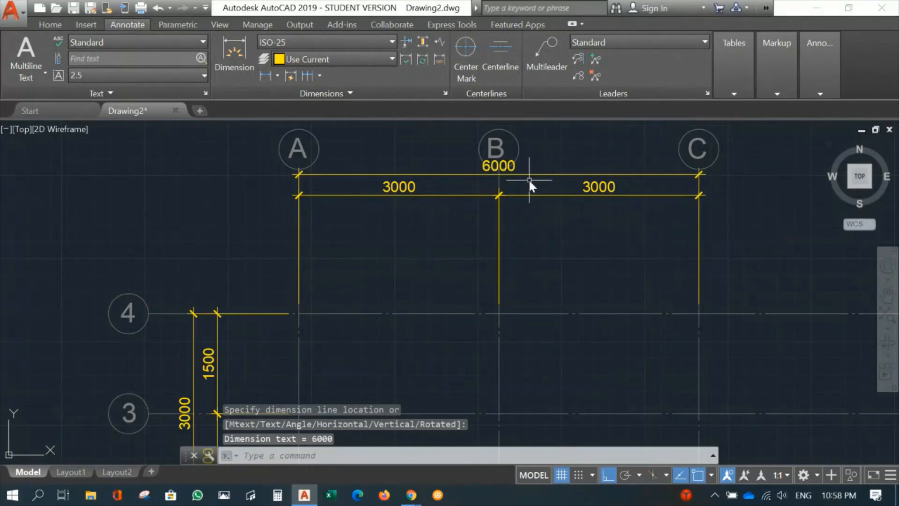
With object snap off, move the B–C bay dimension line about 193 units down, away from the overall dimension
click(575, 194)
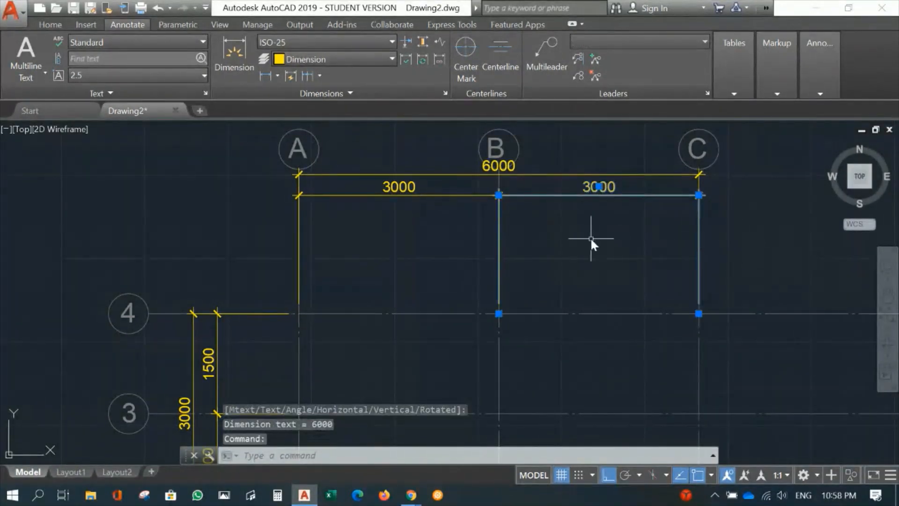
scroll(736, 213, up, 2)
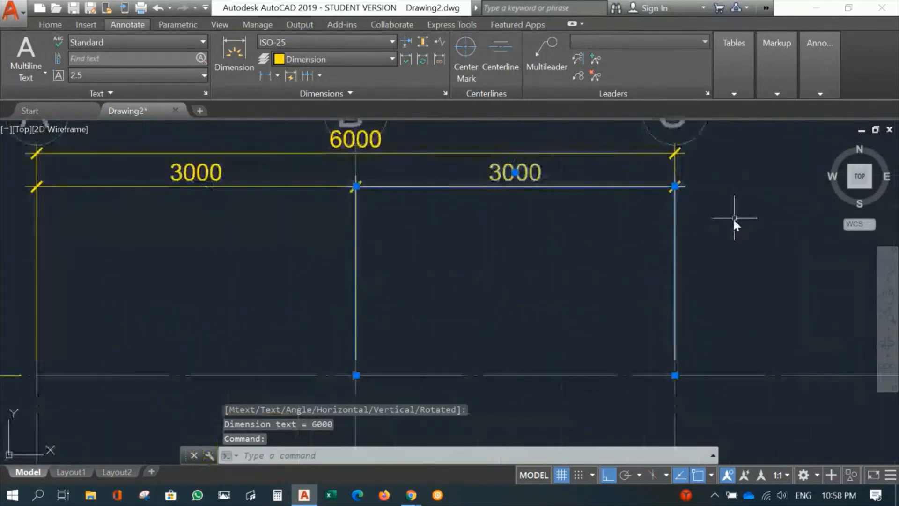
click(675, 186)
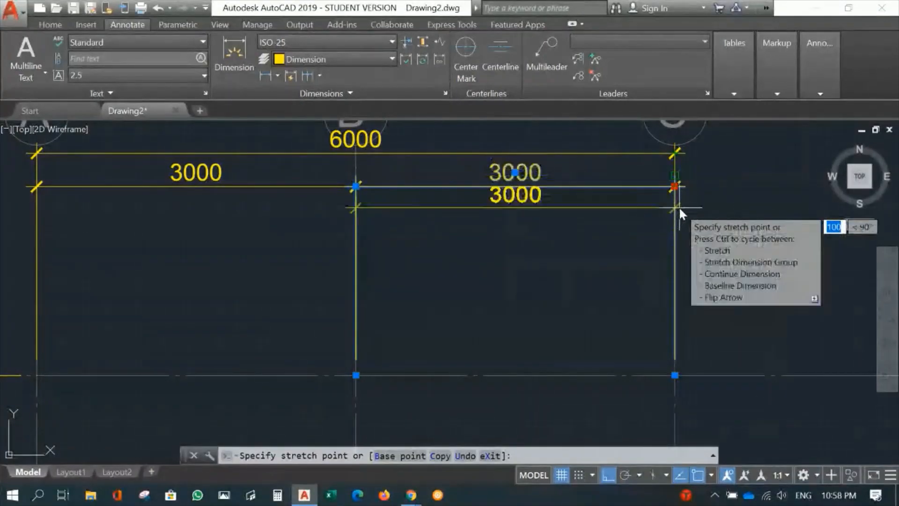
key(F3)
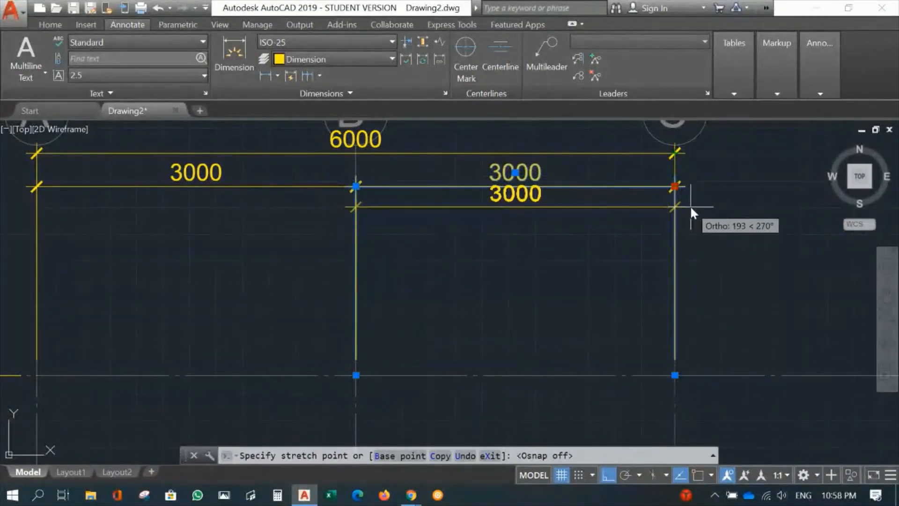
click(689, 206)
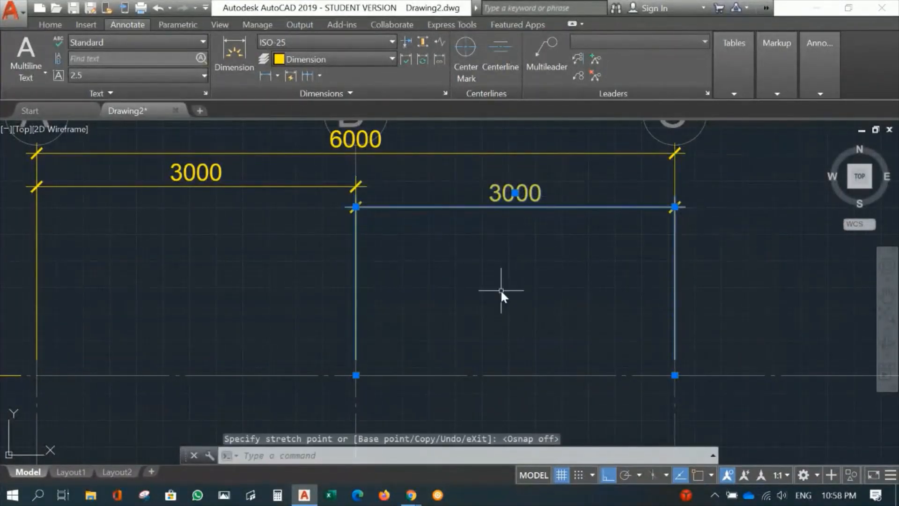
key(Escape)
Lower the A–B bay dimension line with object snap on so it aligns with the B–C dimension line
click(323, 187)
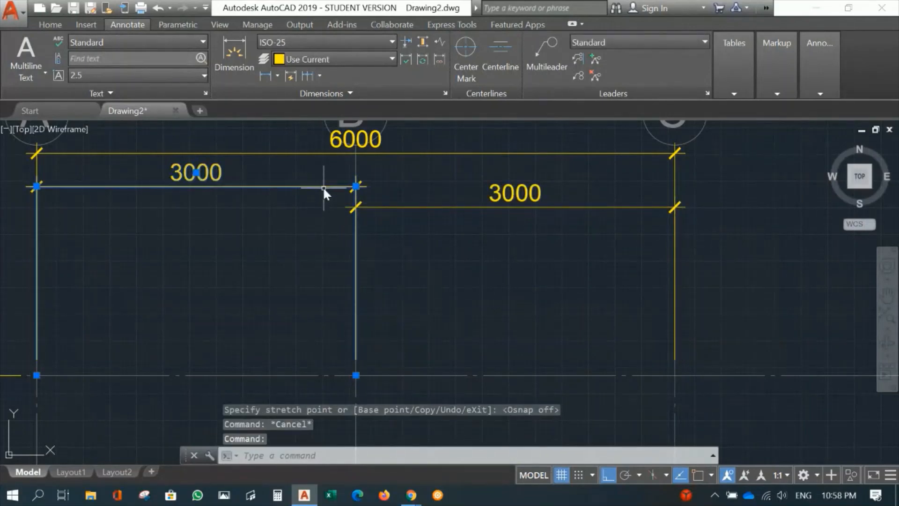
click(356, 186)
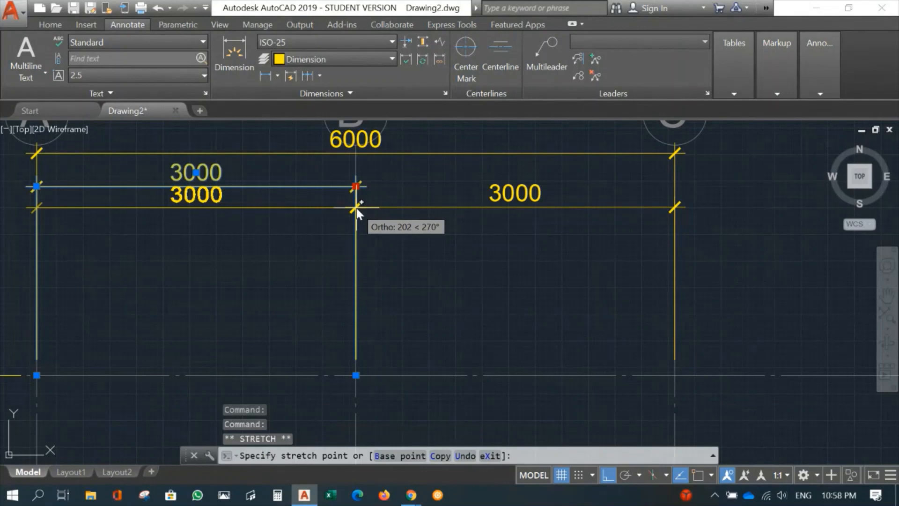
key(F3)
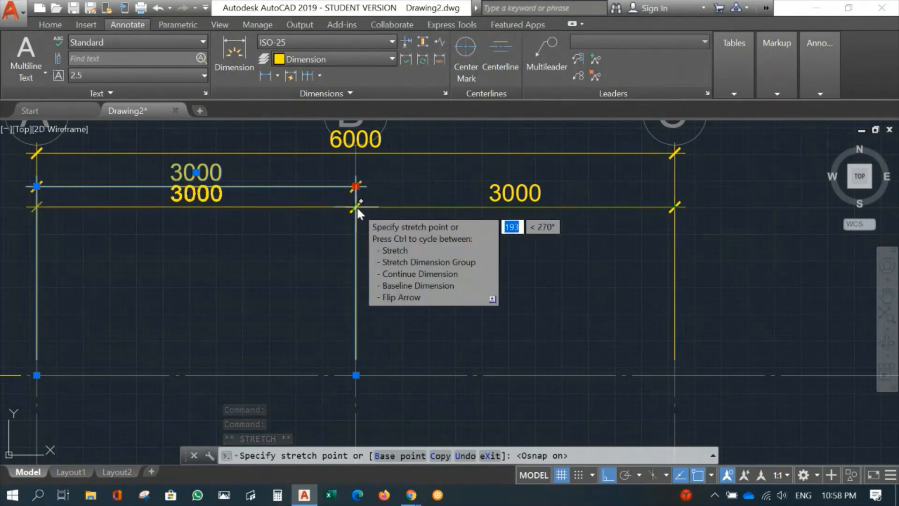
scroll(357, 206, up, 5)
click(345, 204)
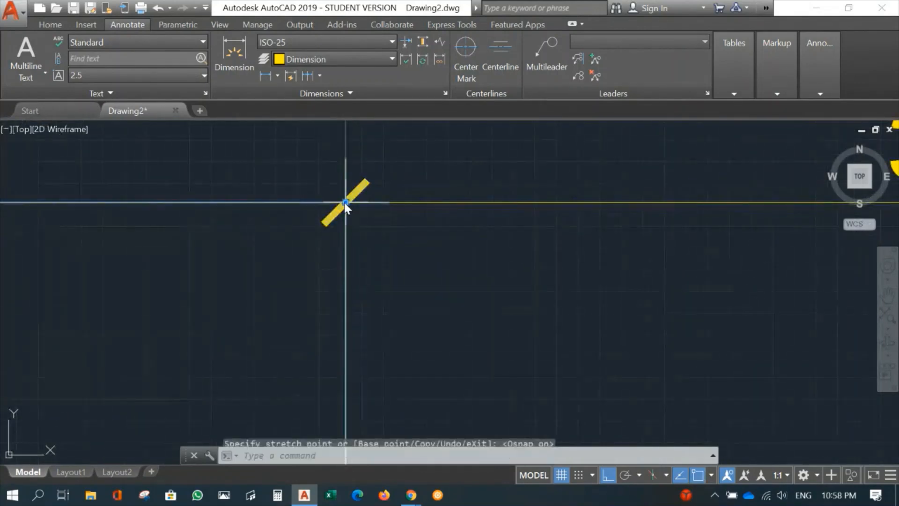
scroll(455, 260, down, 8)
key(Escape)
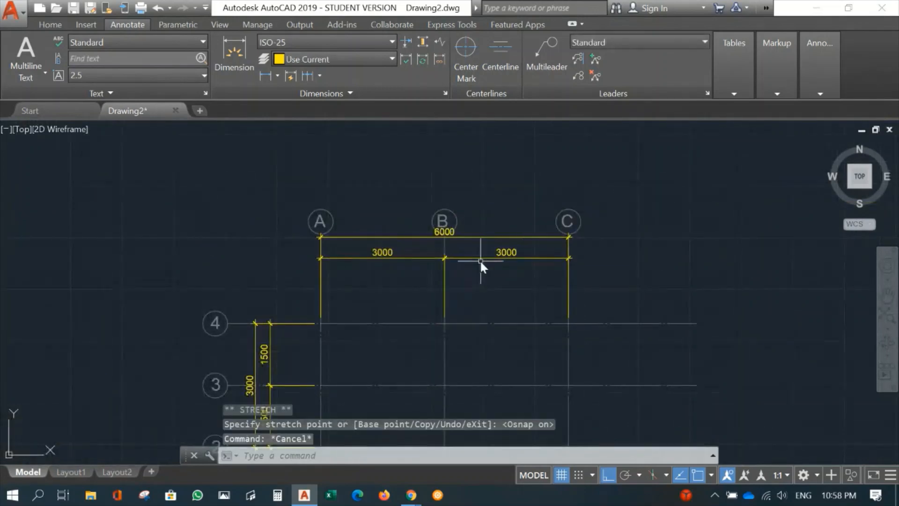
With object snap off, move the overall A–C dimension line down so its text clears grid bubble B
scroll(480, 261, up, 4)
click(451, 203)
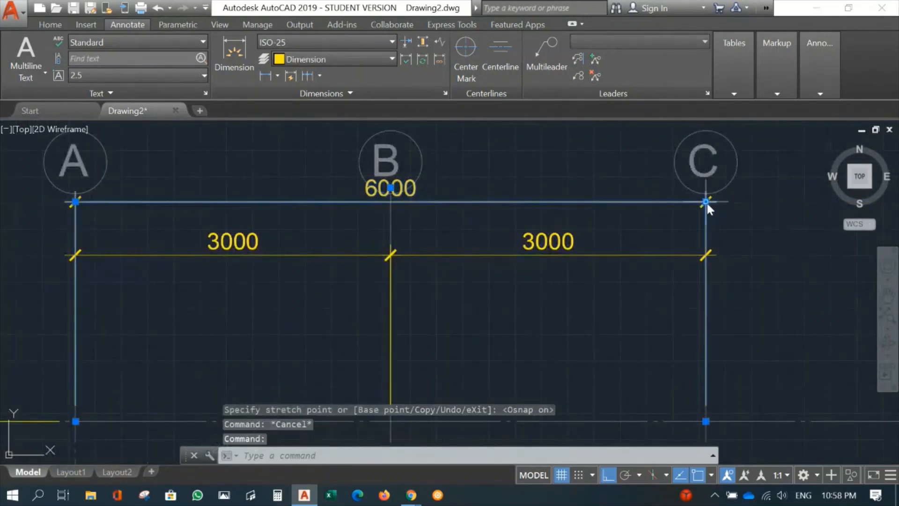
click(706, 201)
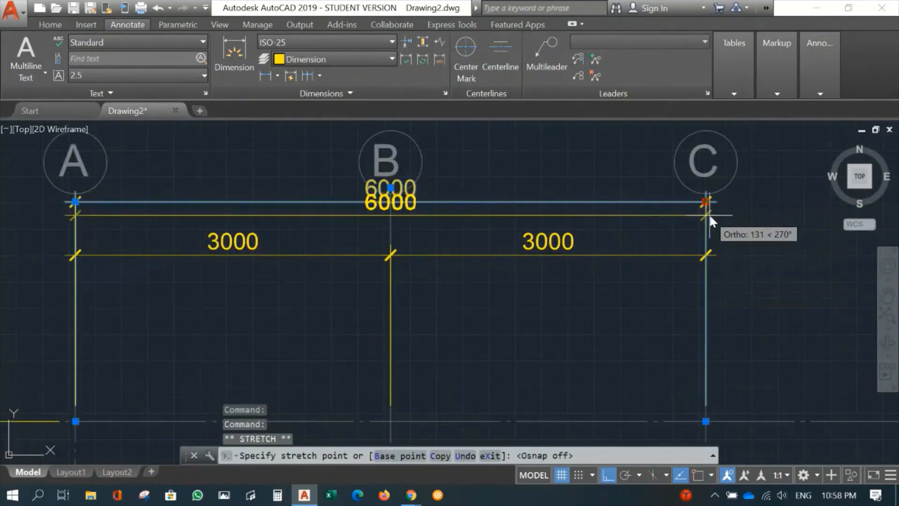
click(726, 234)
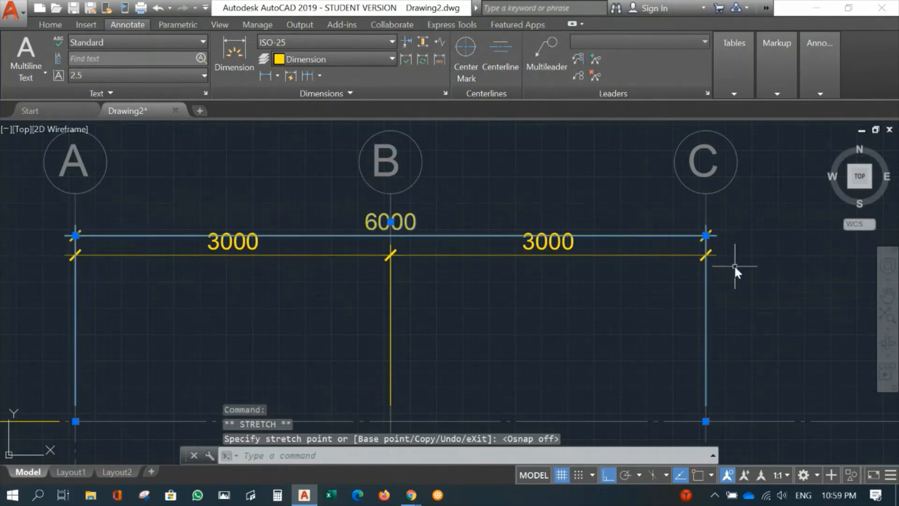
key(Escape)
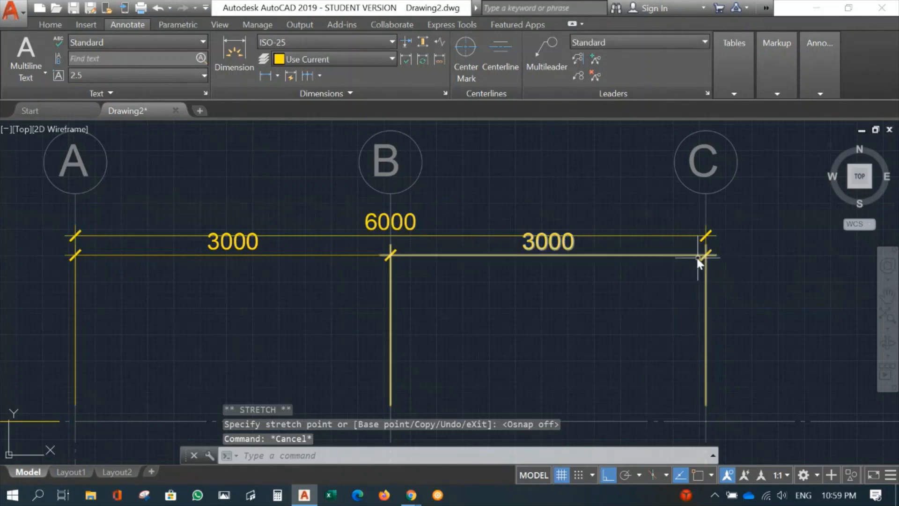
Lower the B–C and A–B bay dimension lines to one common level, clear of the overall dimension line
click(695, 257)
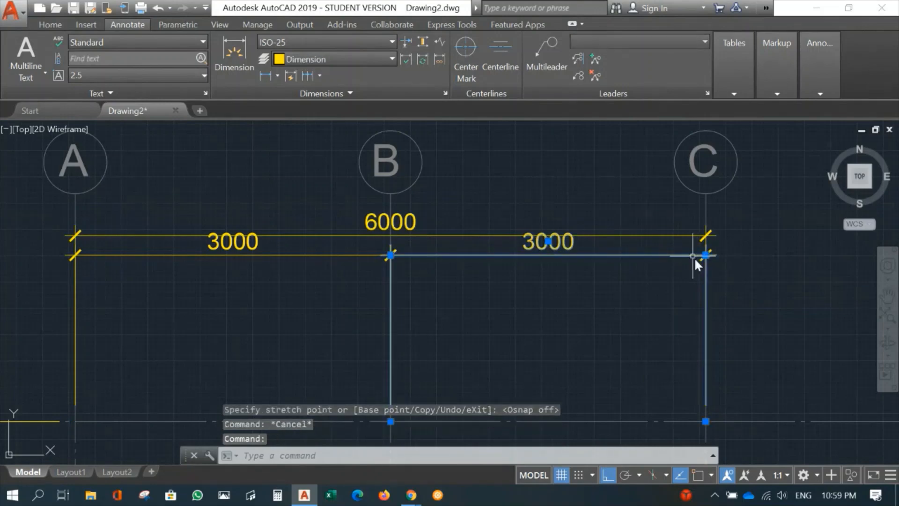
click(391, 256)
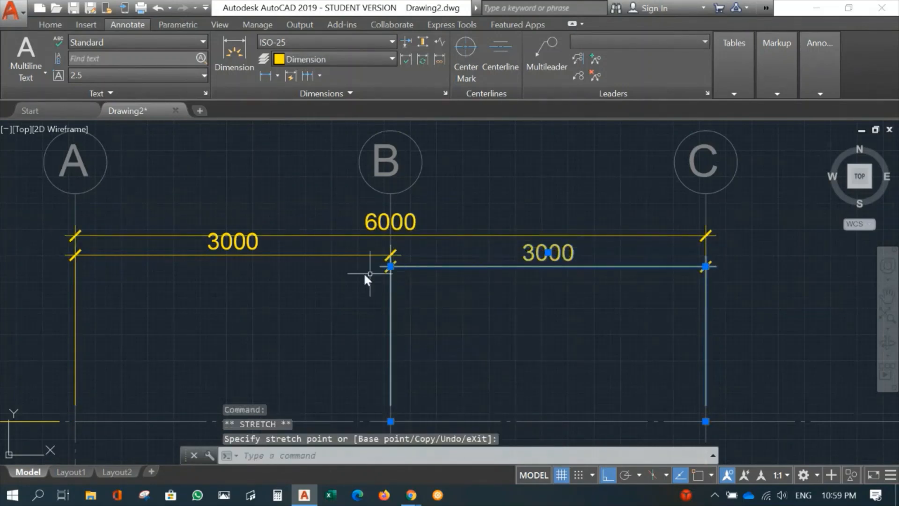
click(391, 255)
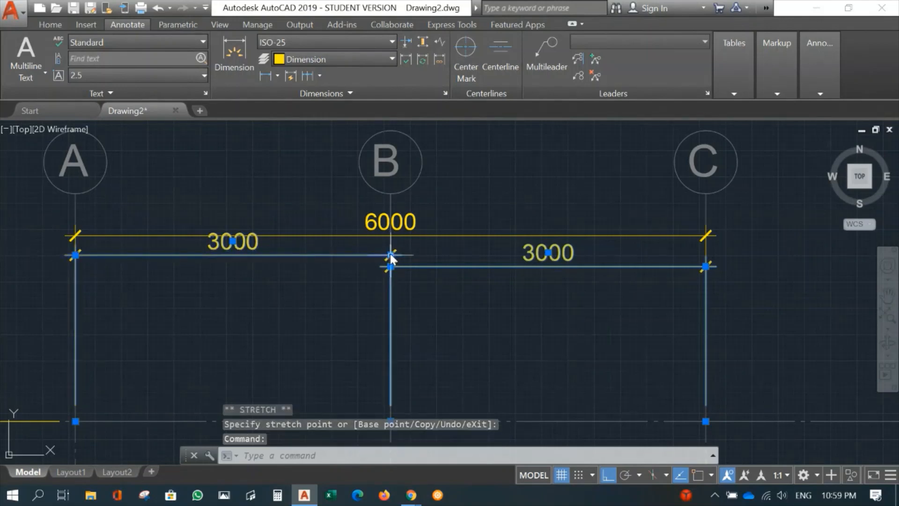
click(390, 255)
key(Escape)
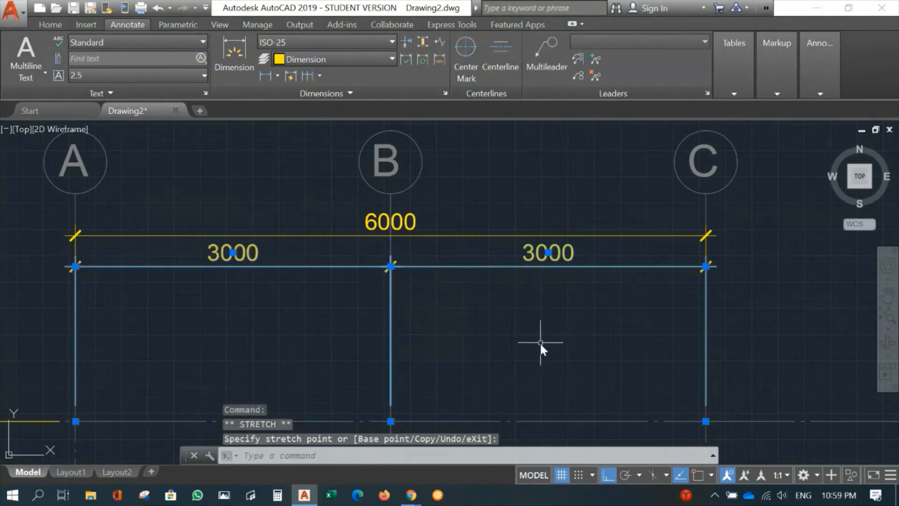
Continue the vertical bay dimension between gridlines 2 and 3 down to the intersection of gridlines A and 1, with object snap on
scroll(536, 345, down, 4)
mouse_move(540, 343)
middle_down()
mouse_move(538, 303)
mouse_move(504, 220)
middle_up()
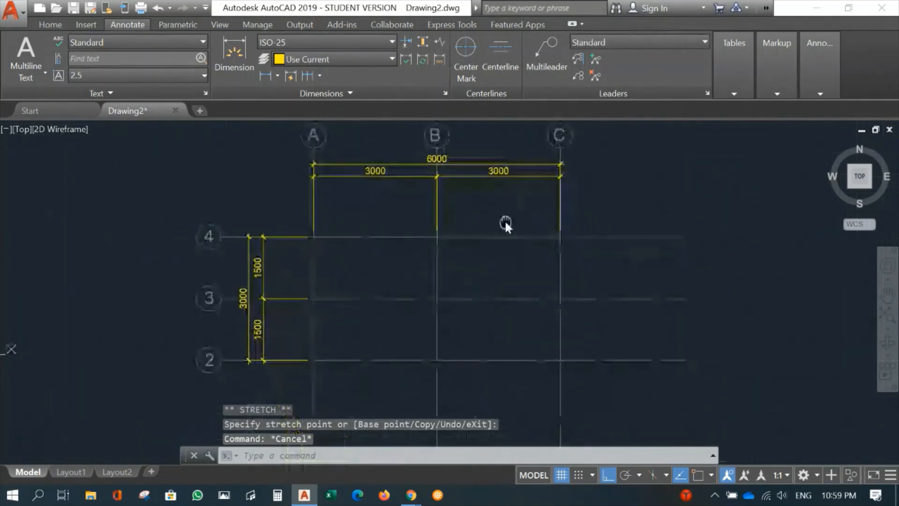
middle_drag(515, 309, 518, 241)
scroll(518, 242, down, 3)
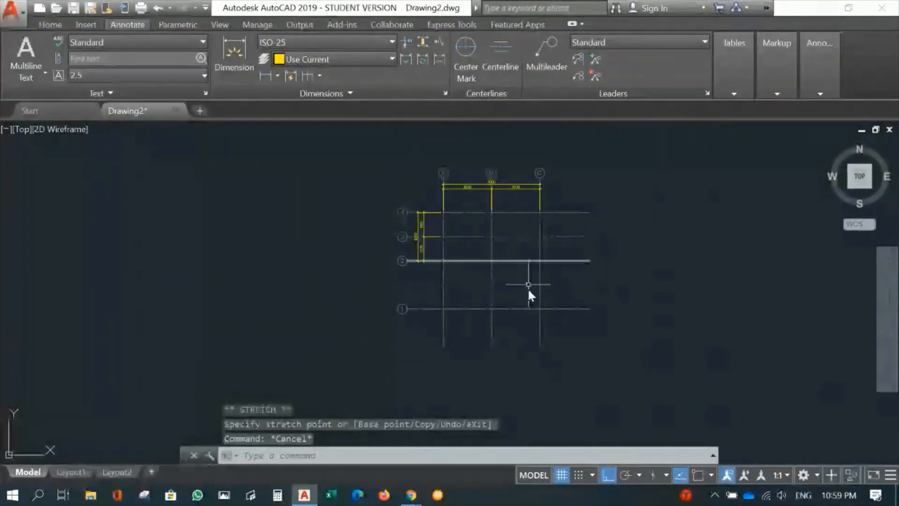
scroll(478, 288, up, 4)
middle_drag(481, 267, 525, 287)
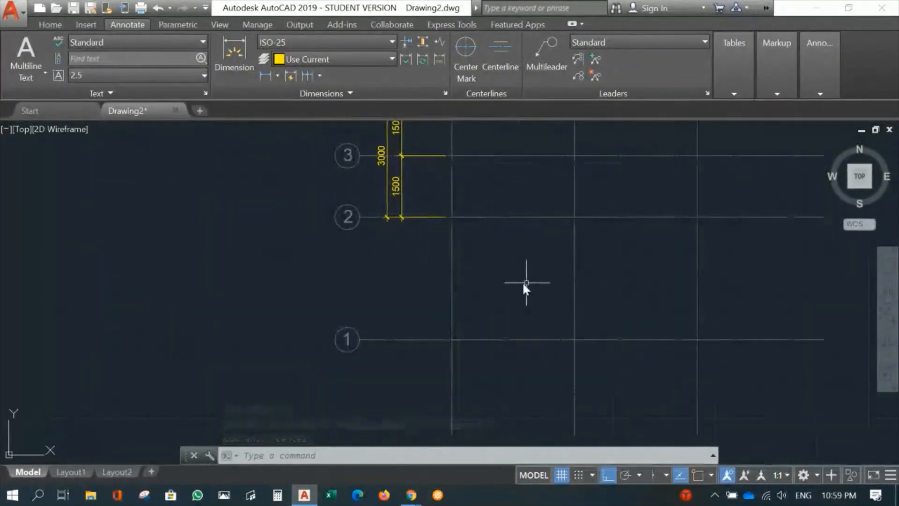
click(307, 75)
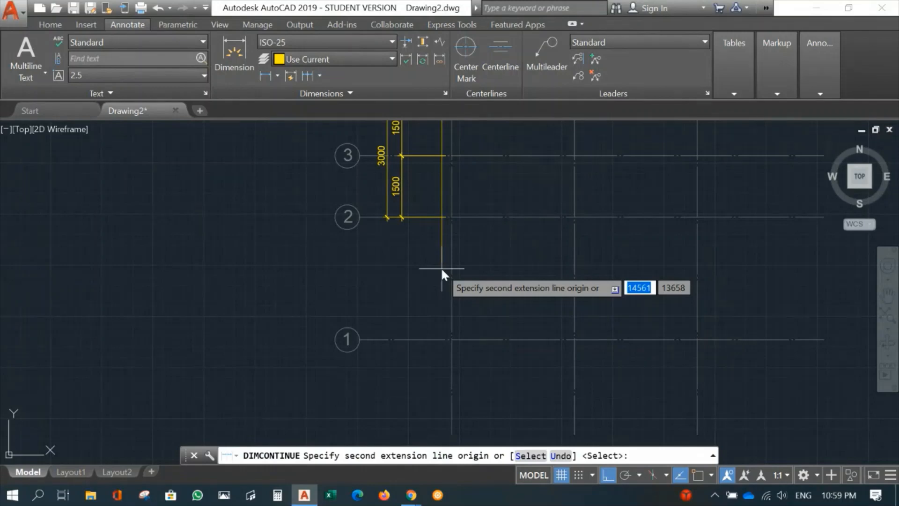
text(s)
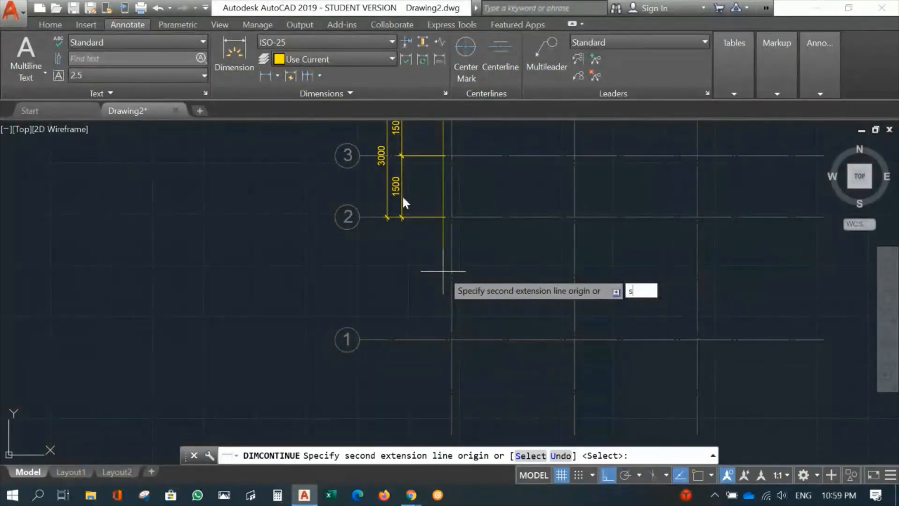
key(Return)
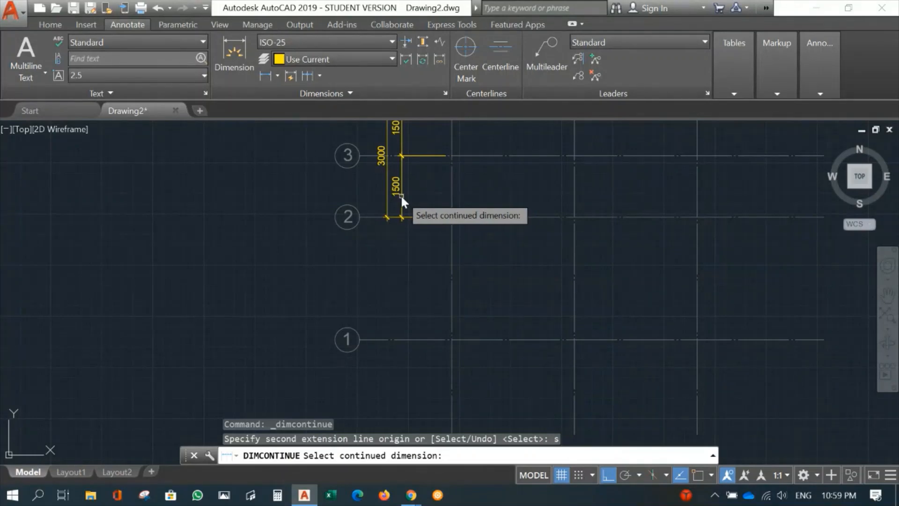
click(400, 194)
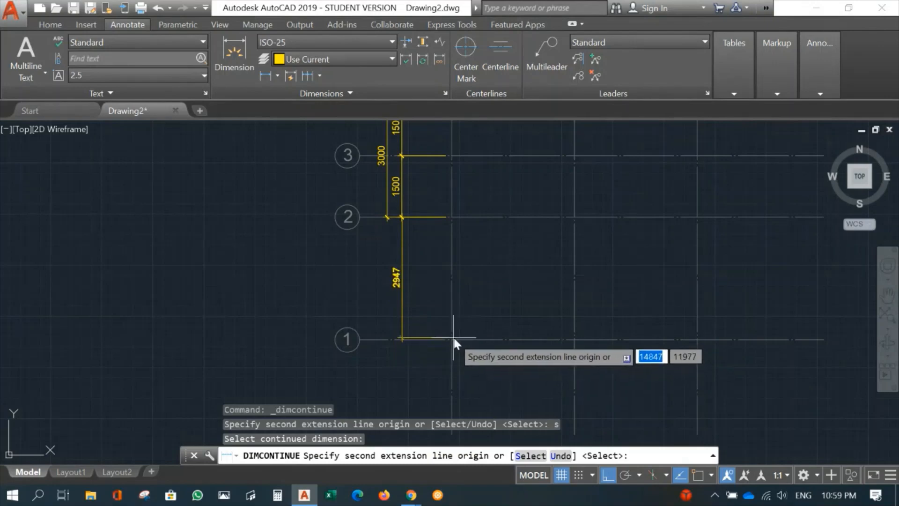
key(F3)
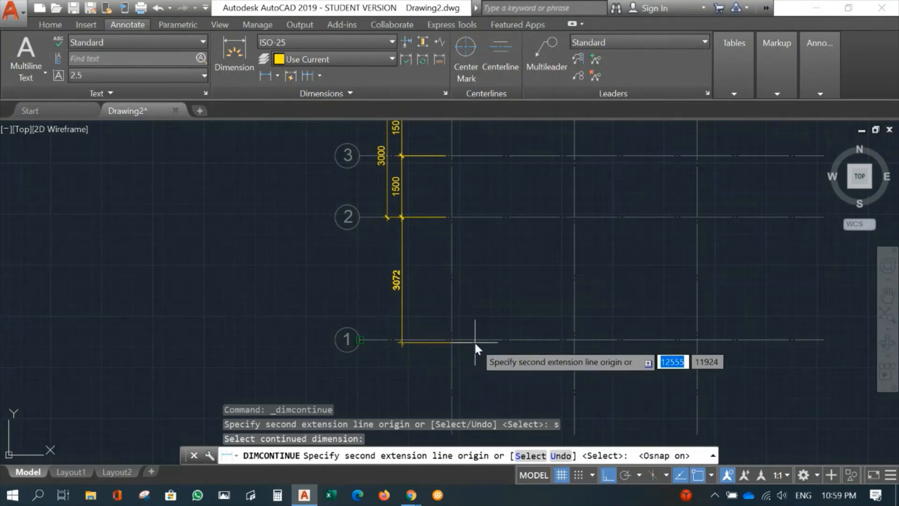
click(449, 340)
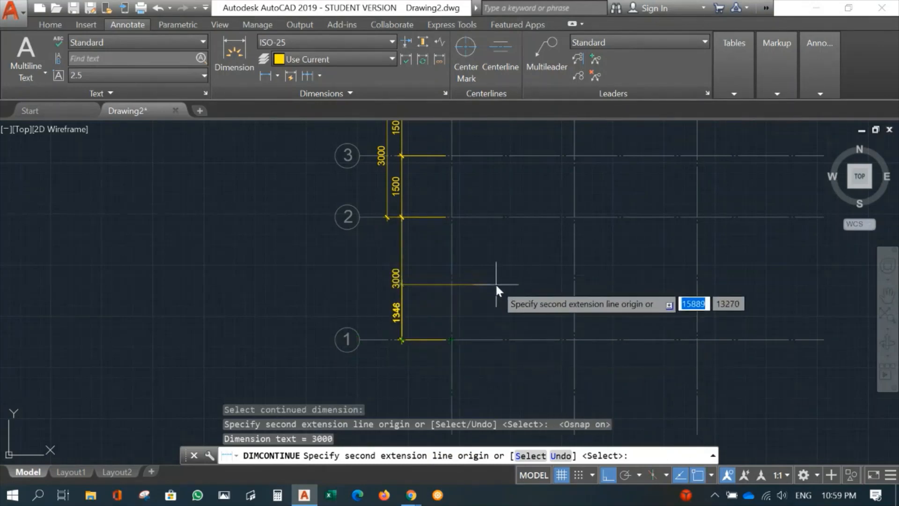
key(Escape)
Stretch the overall vertical dimension's lower origin from gridline 2 to the intersection of gridlines A and 1
click(385, 192)
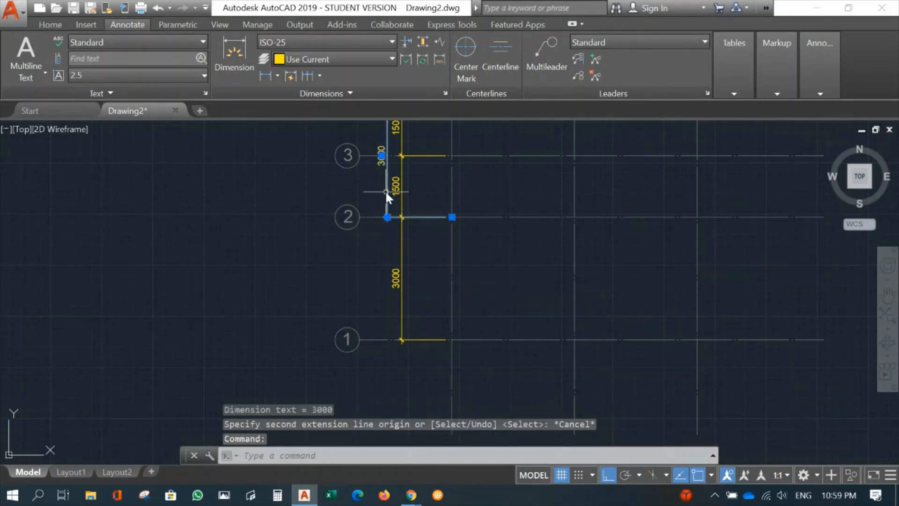
click(451, 217)
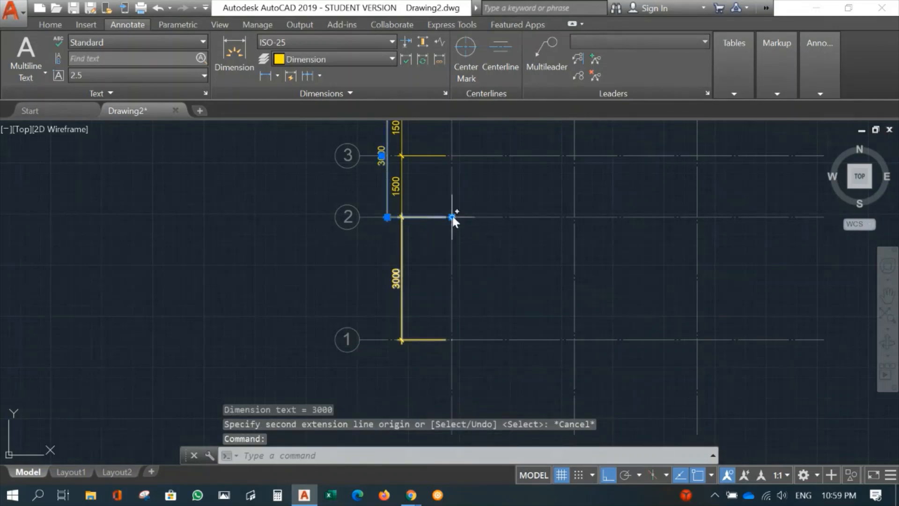
click(453, 339)
key(Escape)
Examine the placement and legibility of the bay and overall dimensions across the whole grid
scroll(552, 287, down, 2)
middle_drag(574, 281, 366, 270)
scroll(365, 270, up, 1)
mouse_move(350, 227)
middle_down()
mouse_move(355, 281)
mouse_move(348, 273)
middle_up()
scroll(357, 280, up, 2)
scroll(358, 278, down, 2)
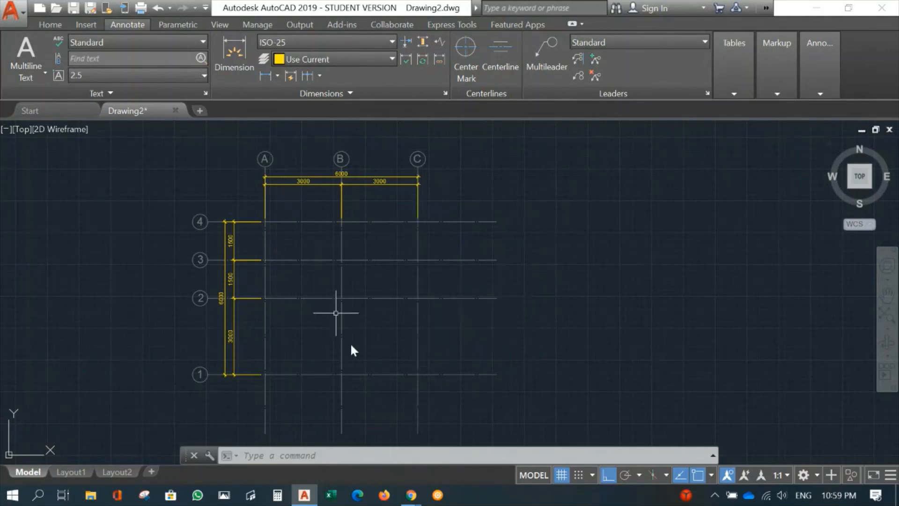
middle_drag(380, 337, 397, 335)
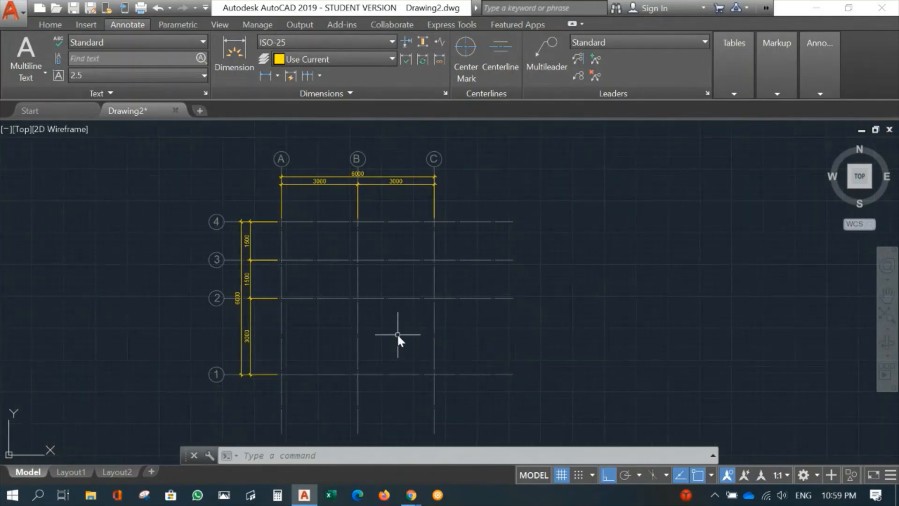
scroll(397, 334, up, 2)
mouse_move(377, 302)
middle_down()
mouse_move(391, 310)
mouse_move(406, 356)
middle_up()
scroll(412, 338, down, 2)
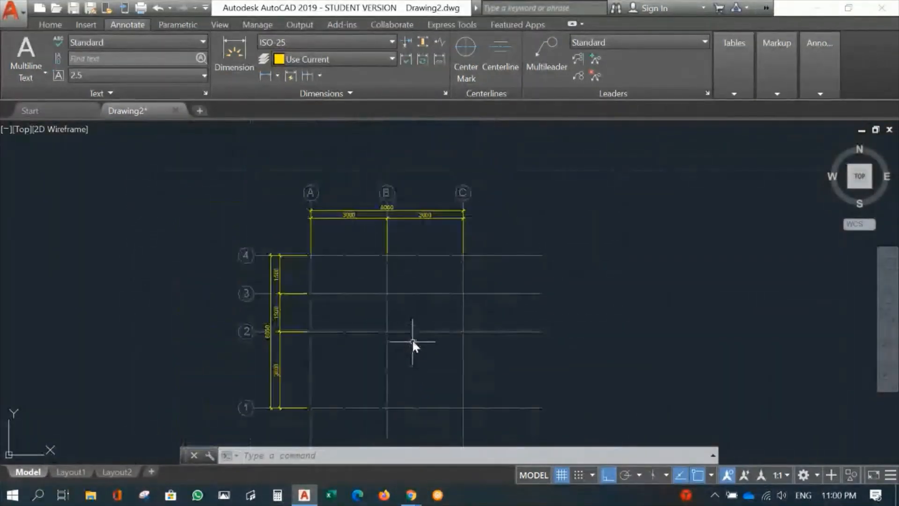